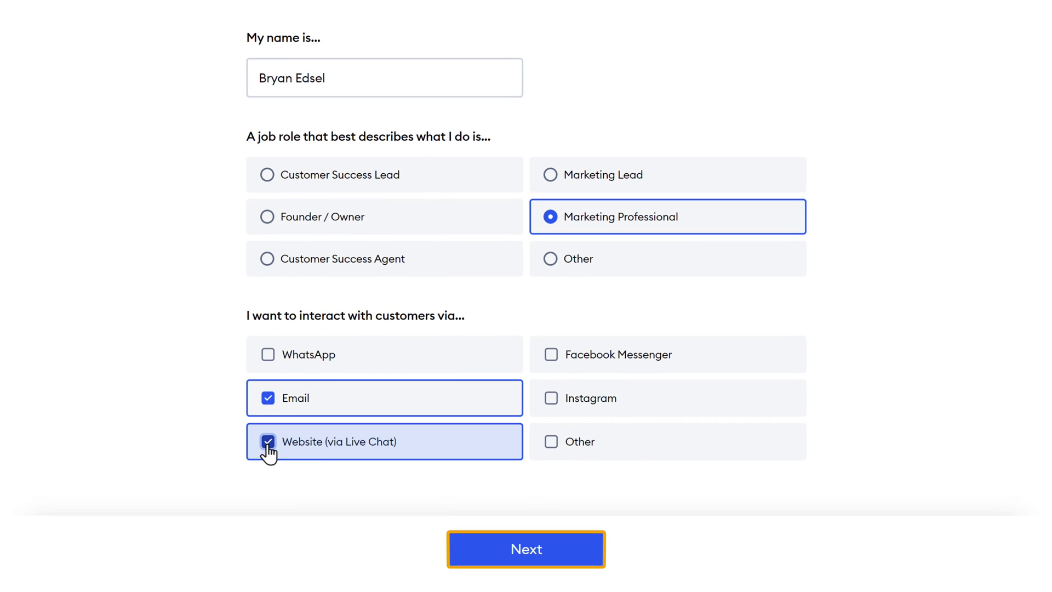
Finish onboarding as a one-person Online Store on WordPress with 1-10 inquiries, starting with Lyro AI Support Agent.
click(528, 553)
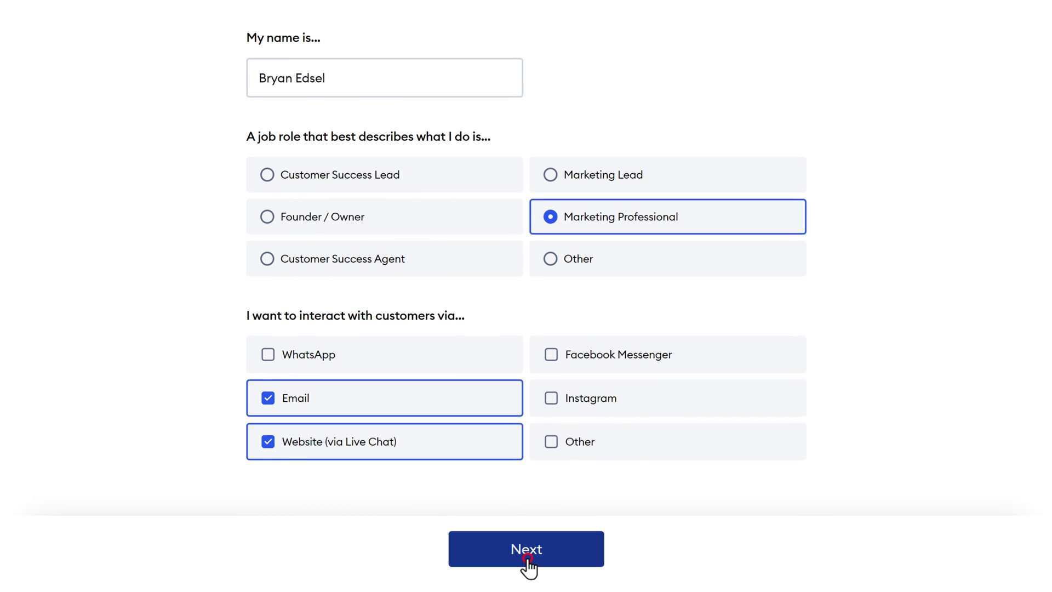
click(588, 147)
click(295, 326)
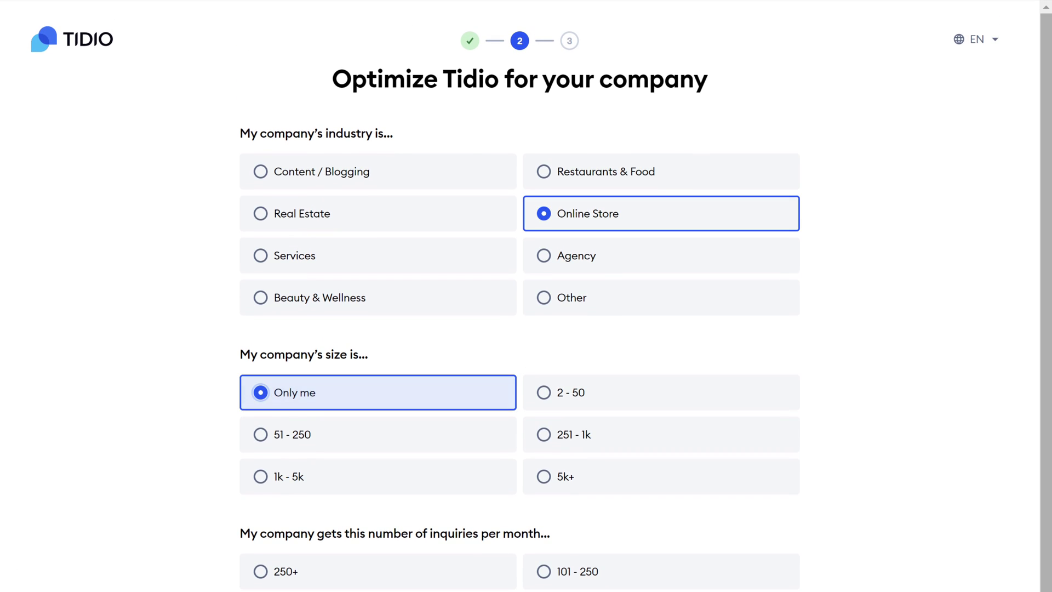
scroll(295, 326, down, 5)
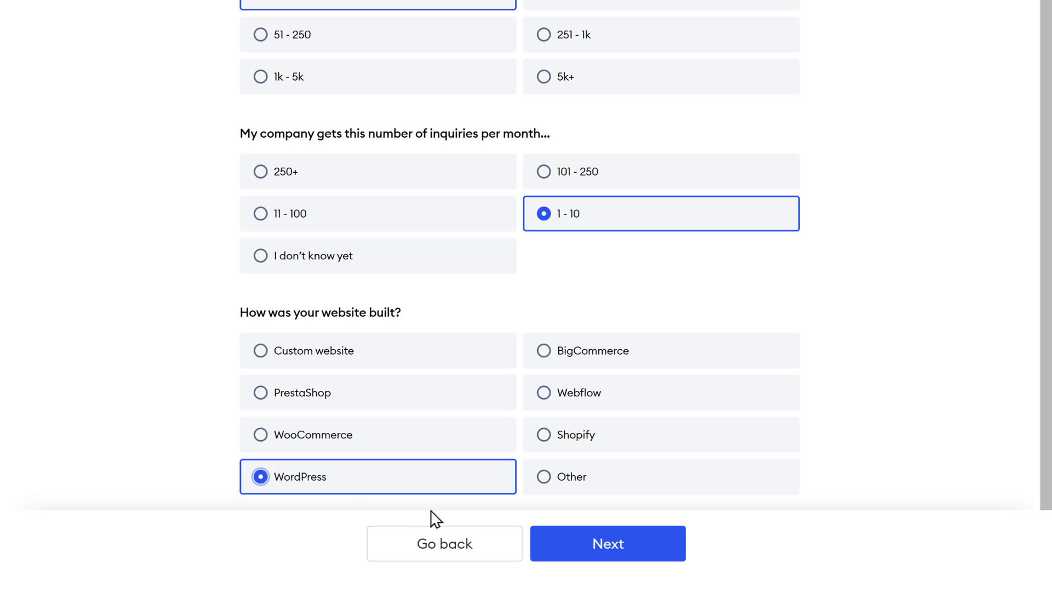
click(619, 562)
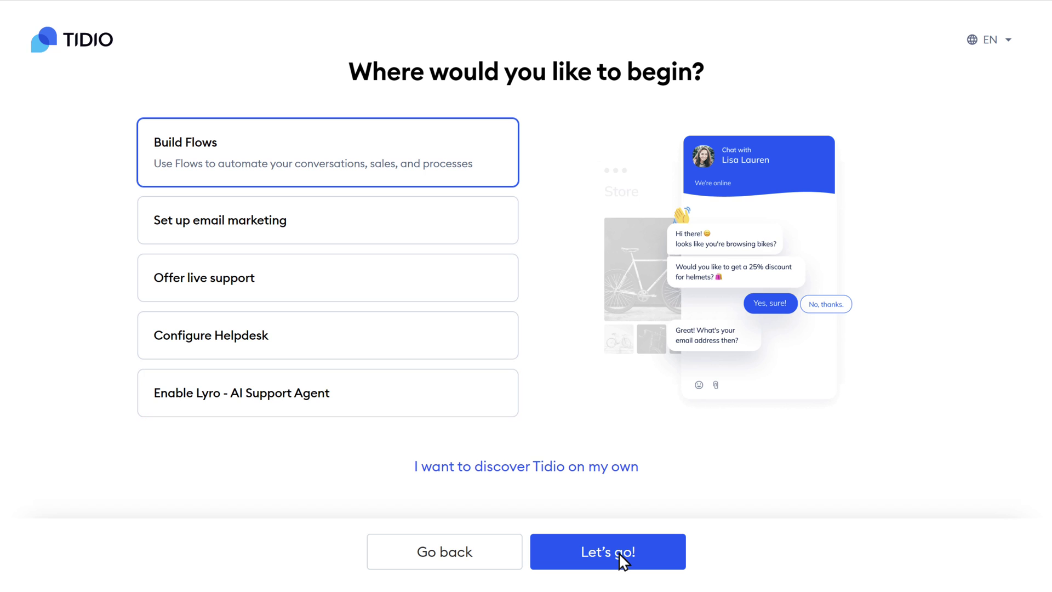
click(312, 404)
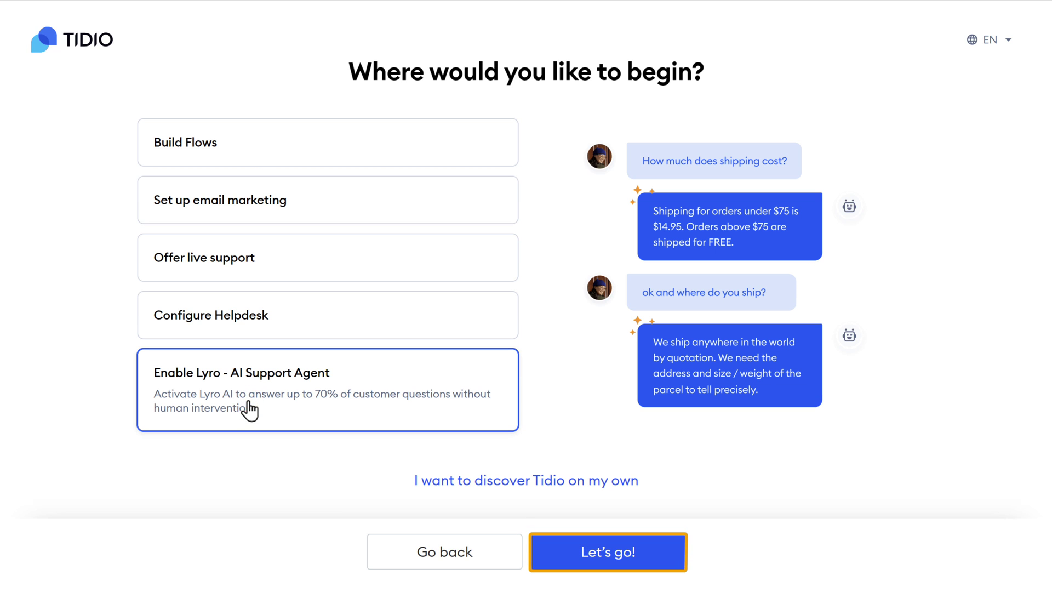
click(607, 556)
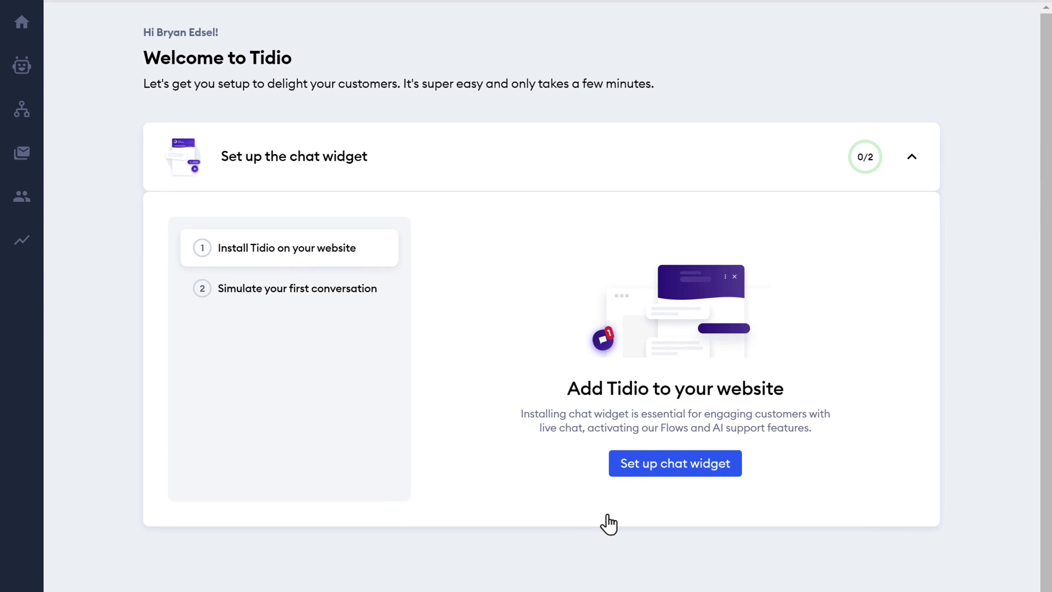
Start the chat widget setup and replace the default agent name with a new name.
click(662, 472)
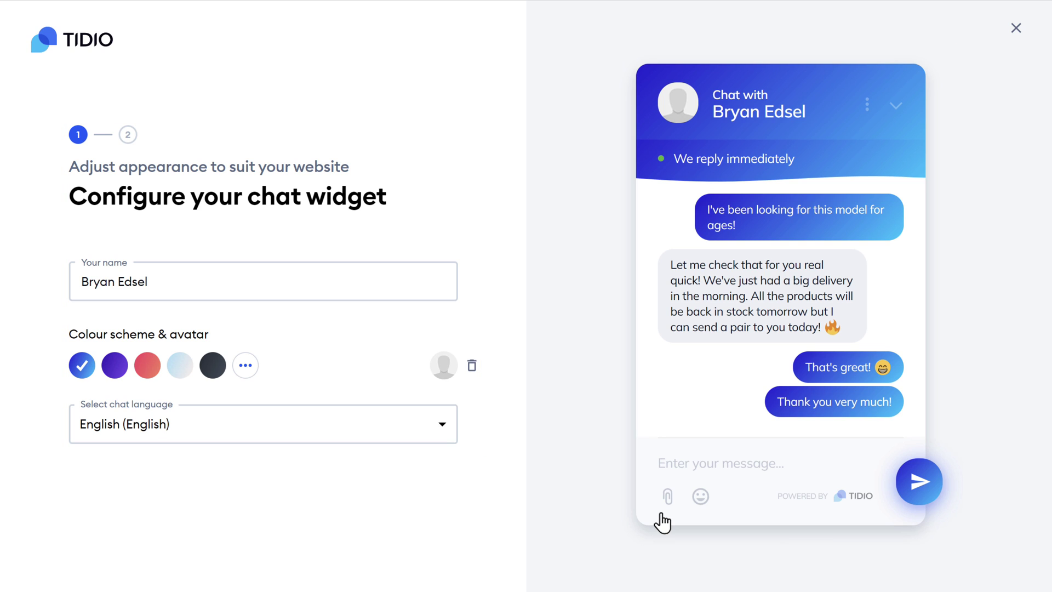
click(80, 281)
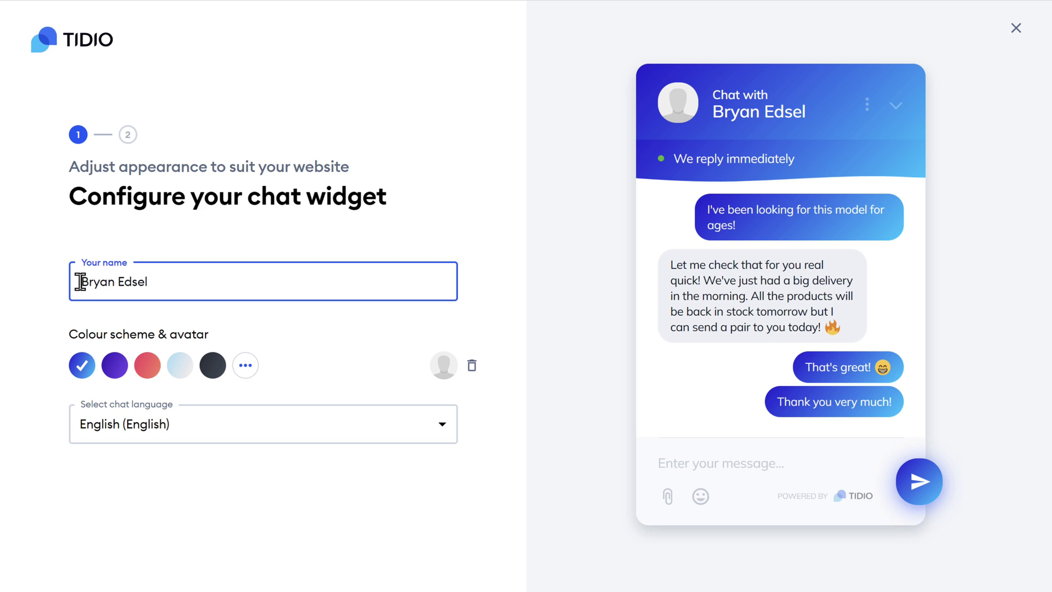
drag(80, 281, 152, 282)
text(Rachel)
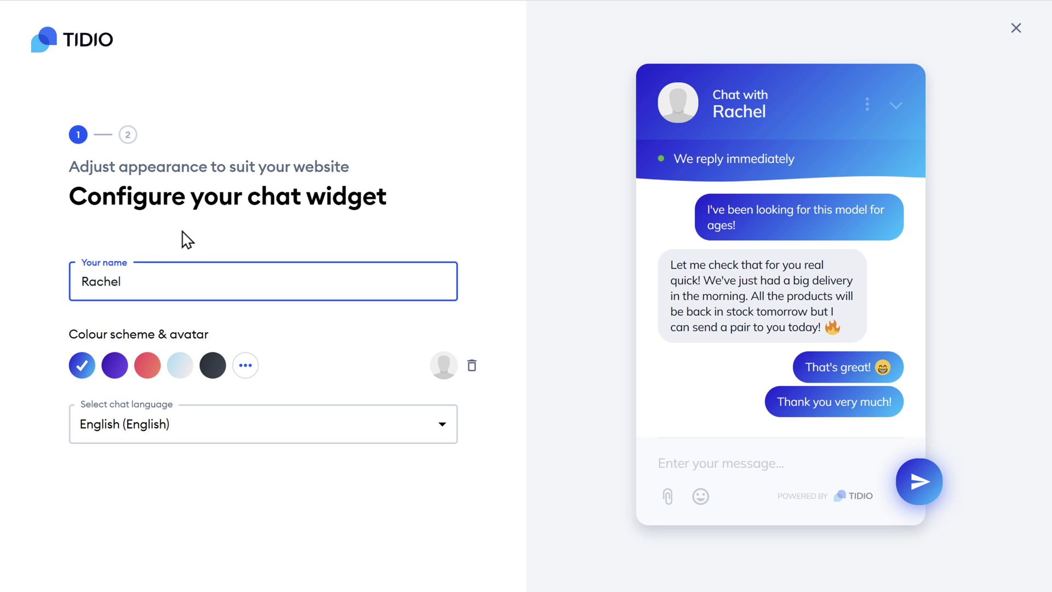
click(187, 239)
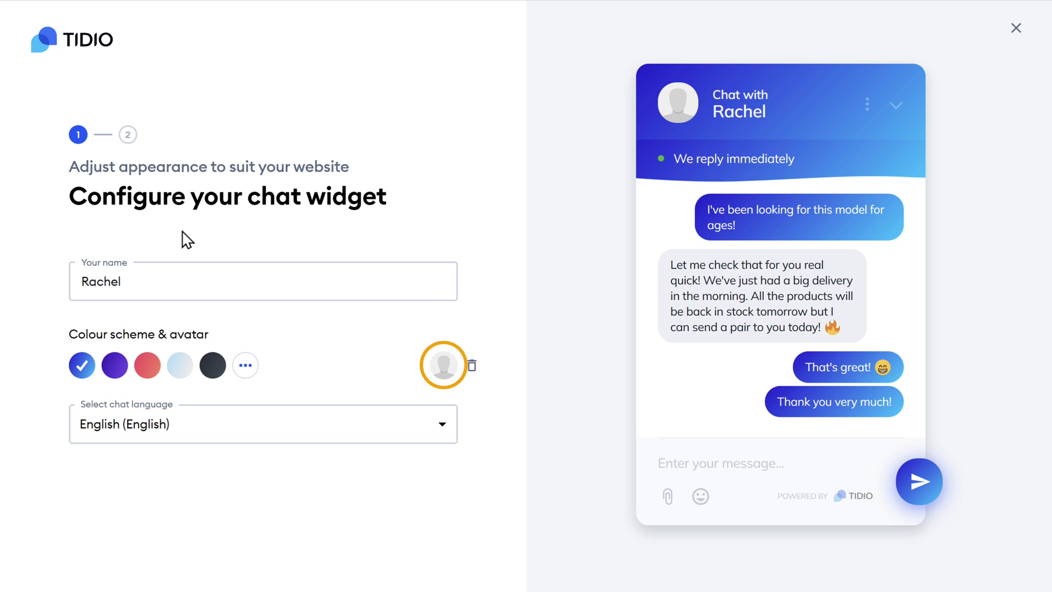
Upload Image.jpg as the widget avatar, switch the colour scheme to red, and continue.
click(443, 367)
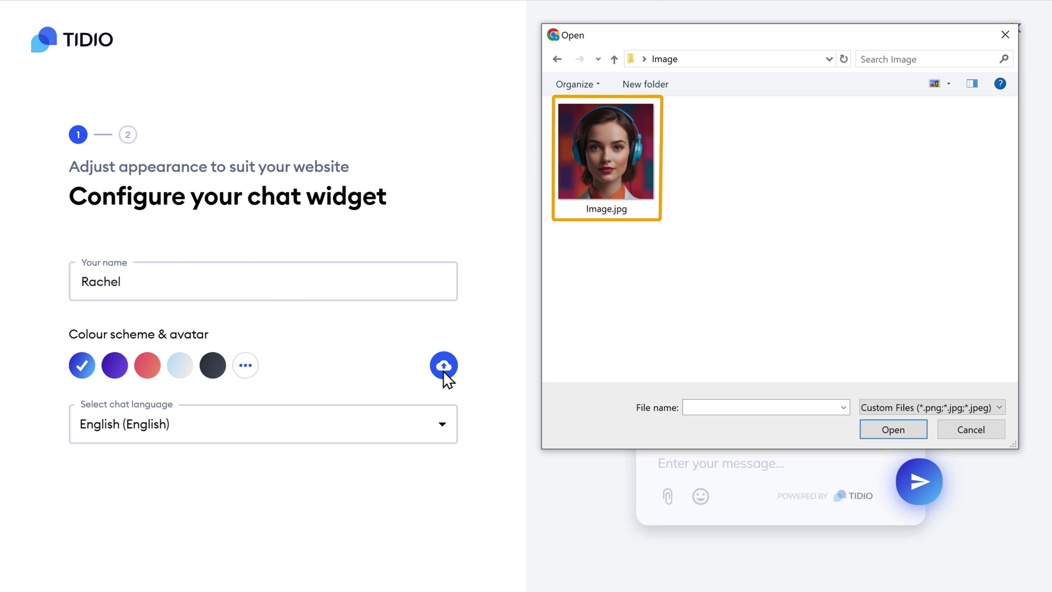
click(616, 180)
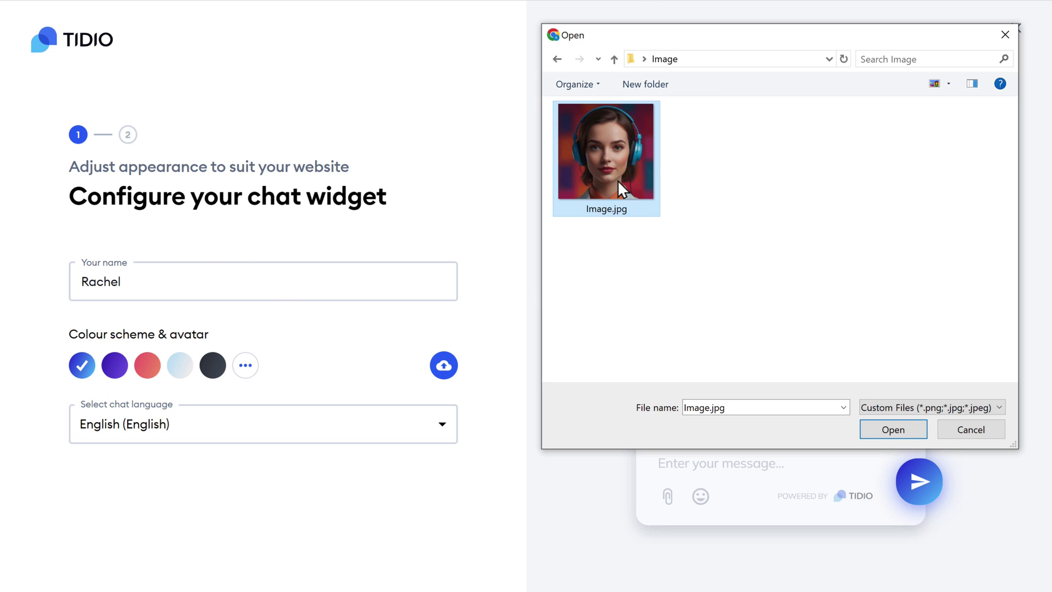
click(899, 431)
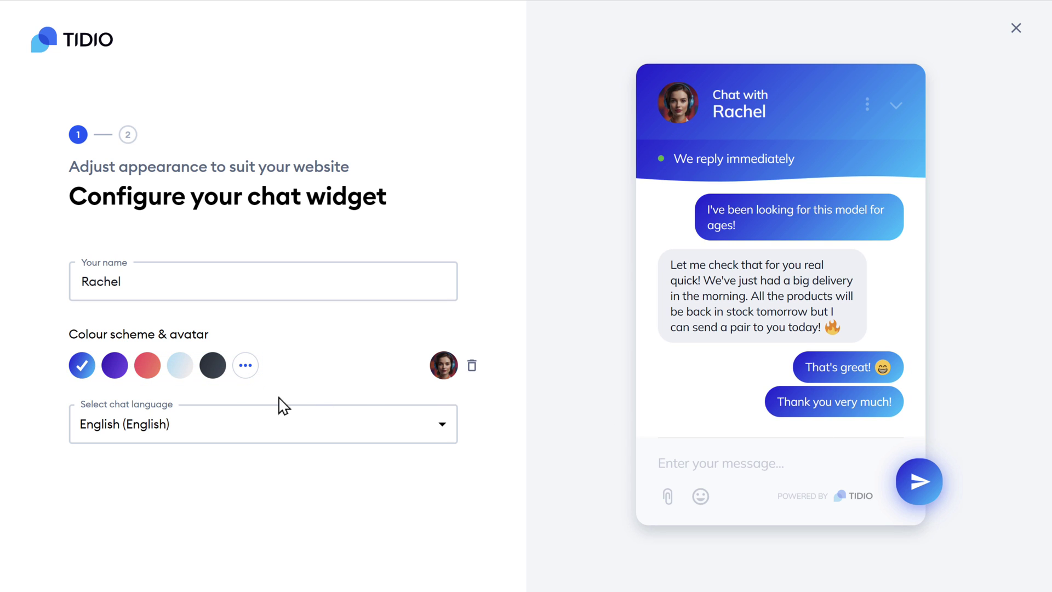
click(146, 370)
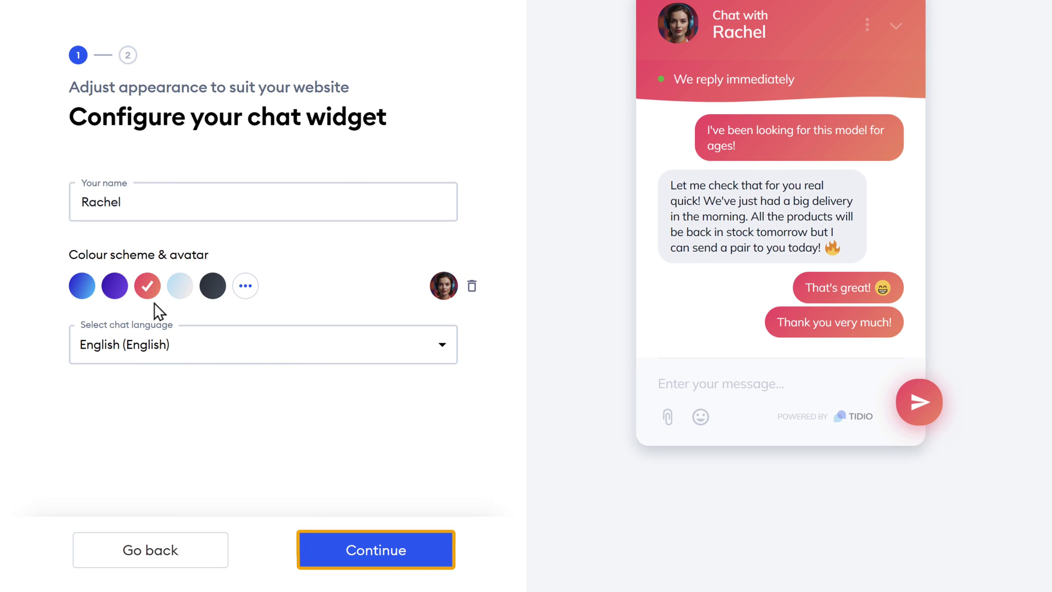
click(379, 553)
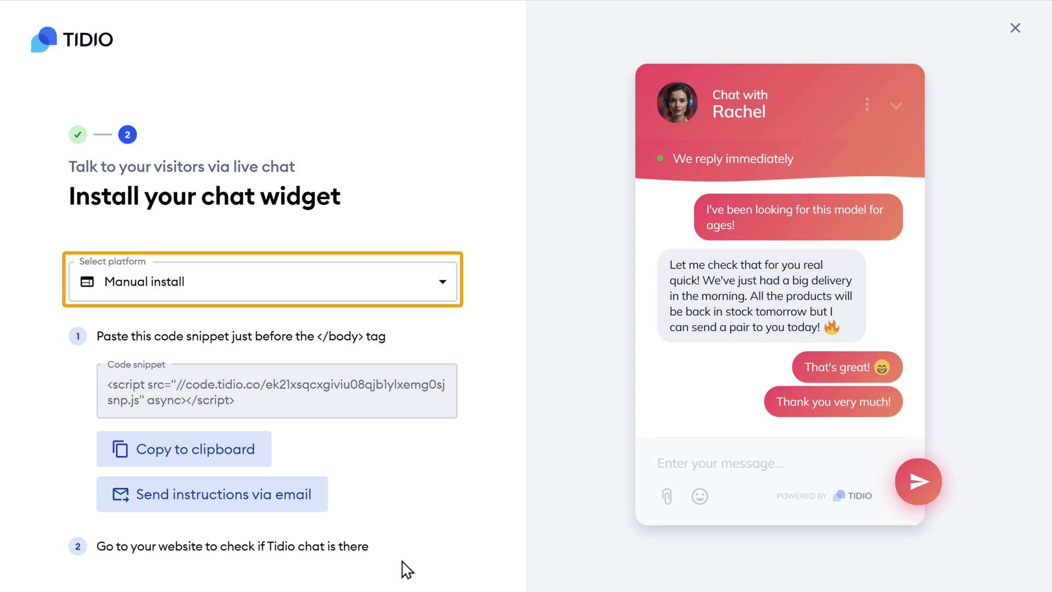
Select WordPress as the install platform to show the plugin installation steps.
click(444, 285)
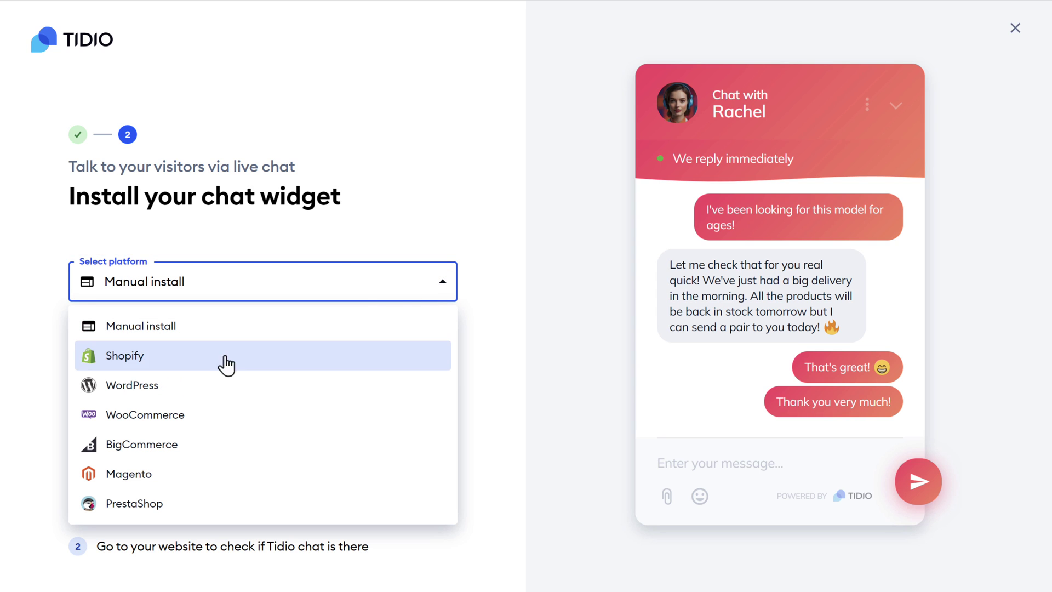
click(138, 390)
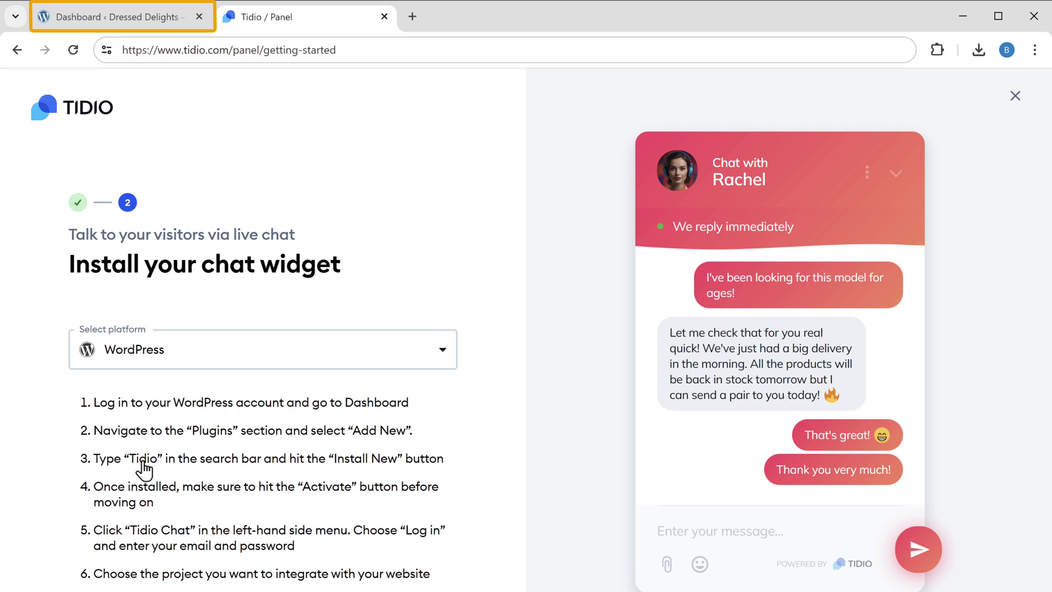
From Plugins > Add New Plugin, install and activate Tidio – Live Chat & AI Chatbots, then open Tidio Chat.
click(121, 21)
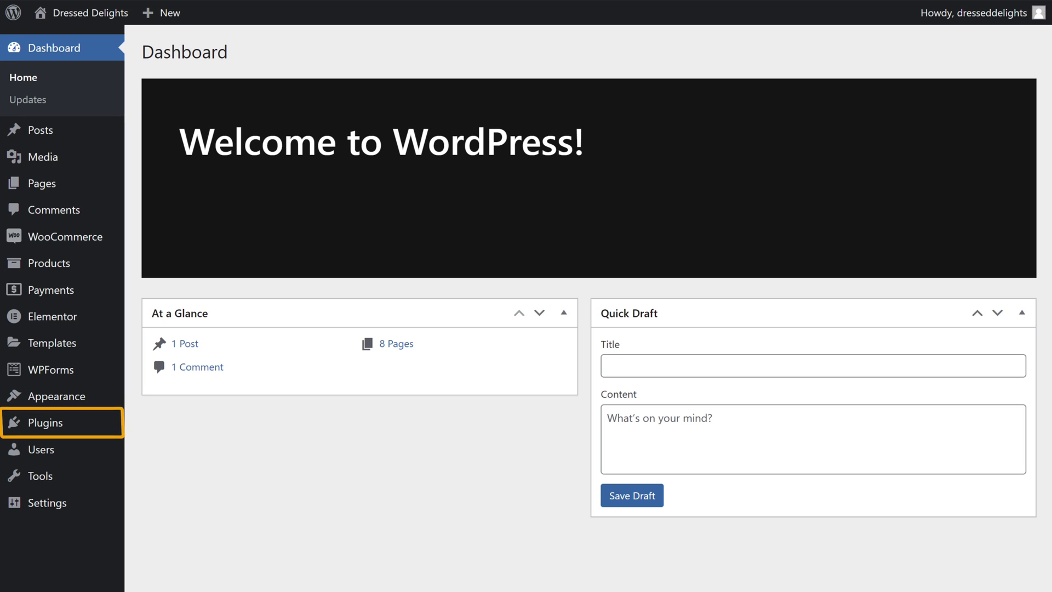
mouse_move(47, 432)
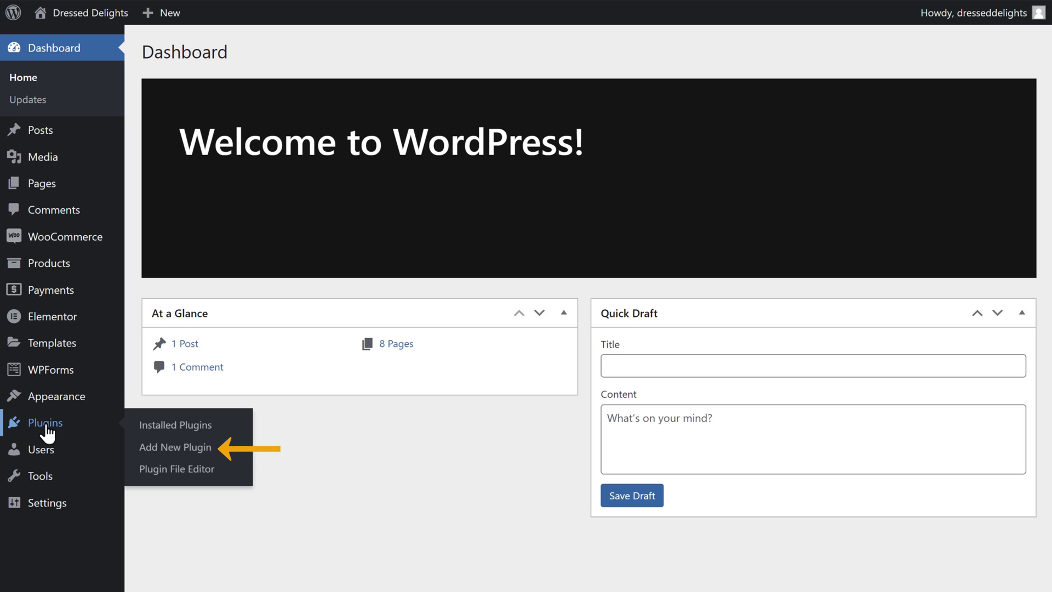
click(176, 448)
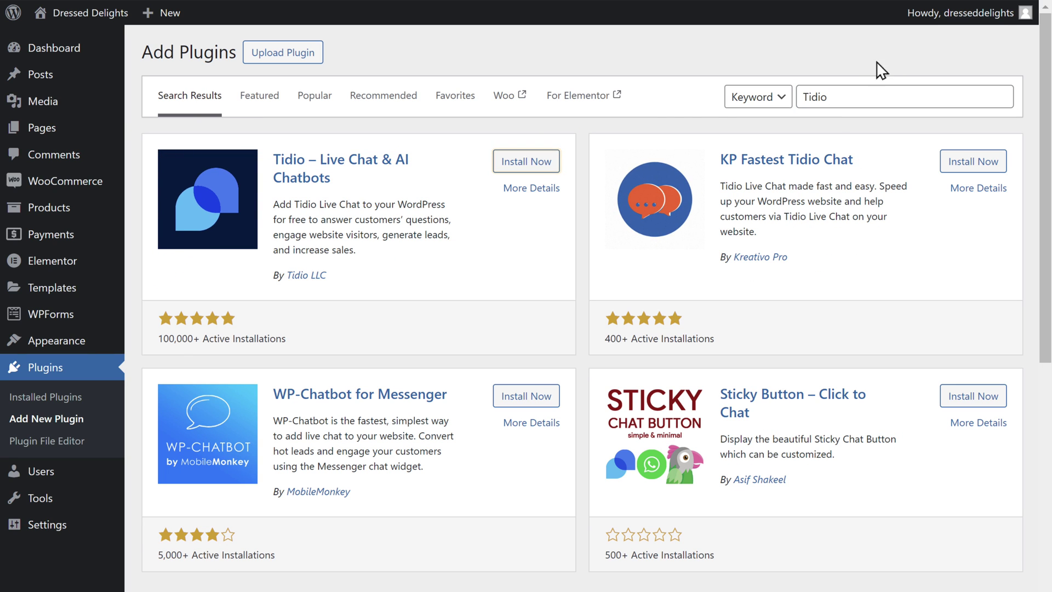
click(528, 163)
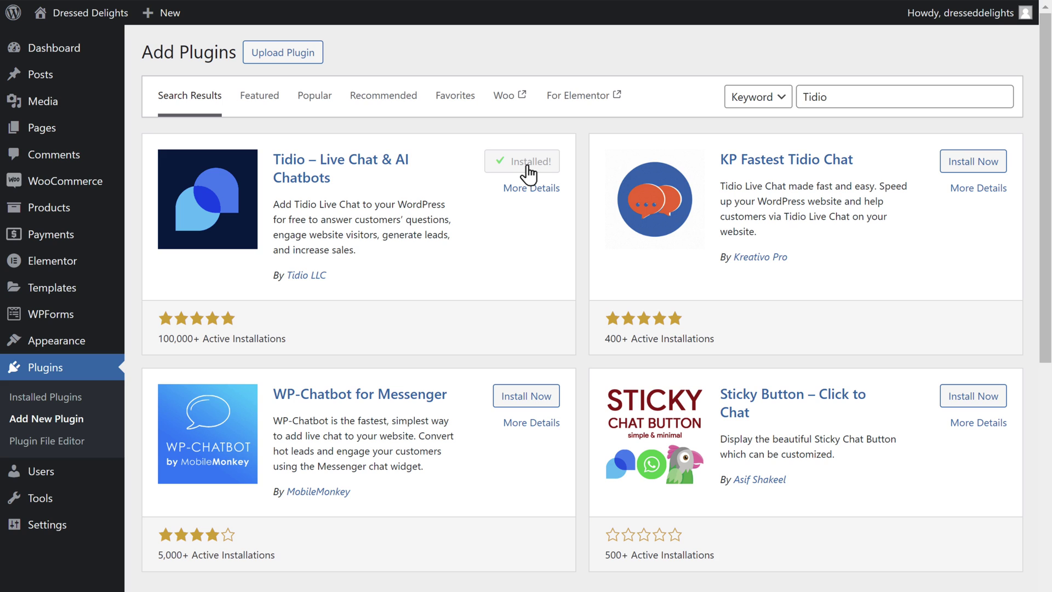
click(528, 164)
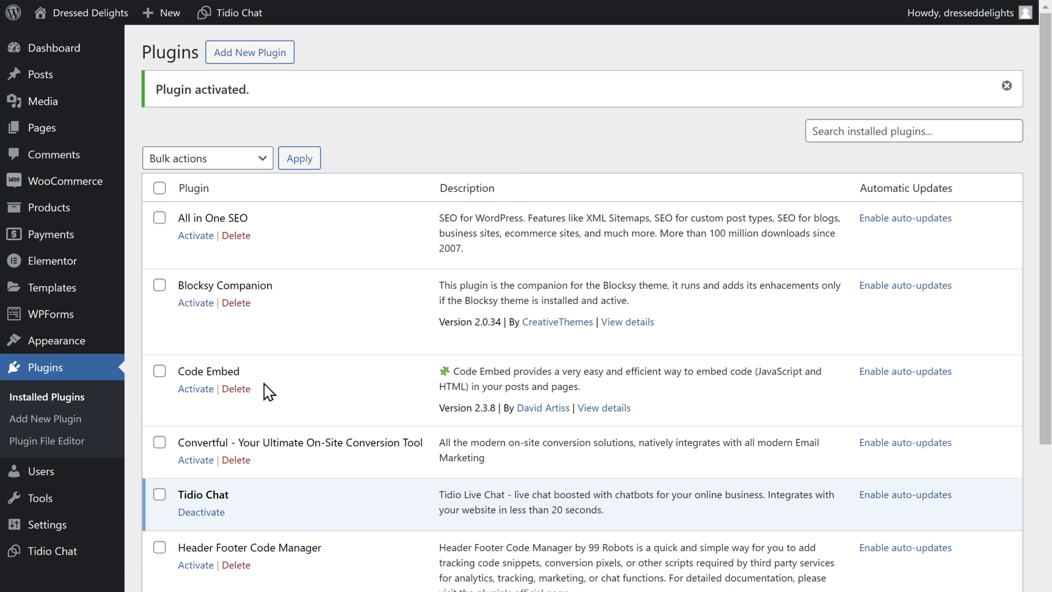
click(54, 551)
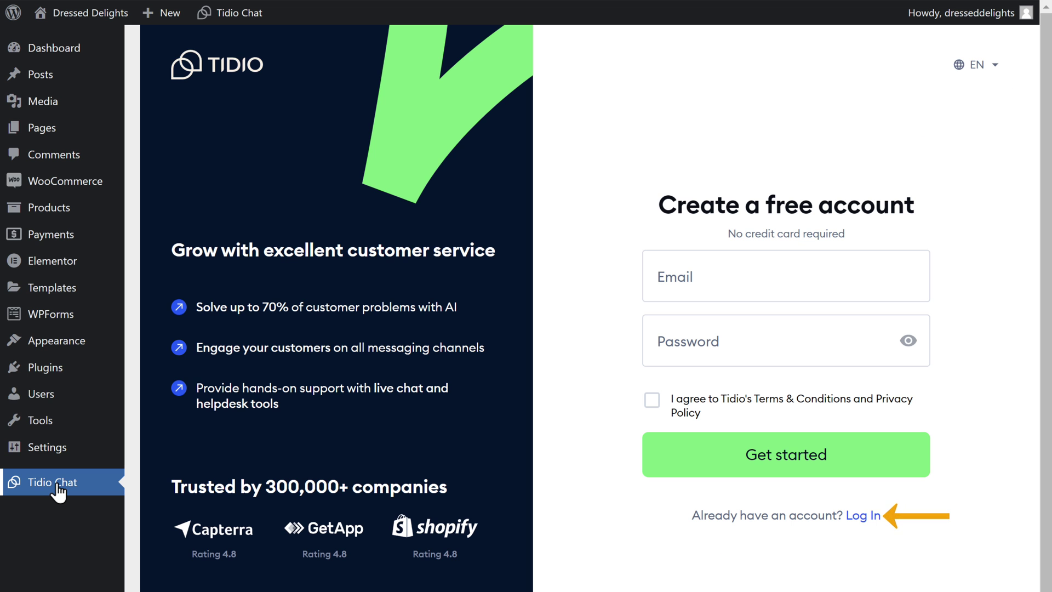
Log in to the existing Tidio account and integrate the dresseddelights.com/ project.
click(862, 516)
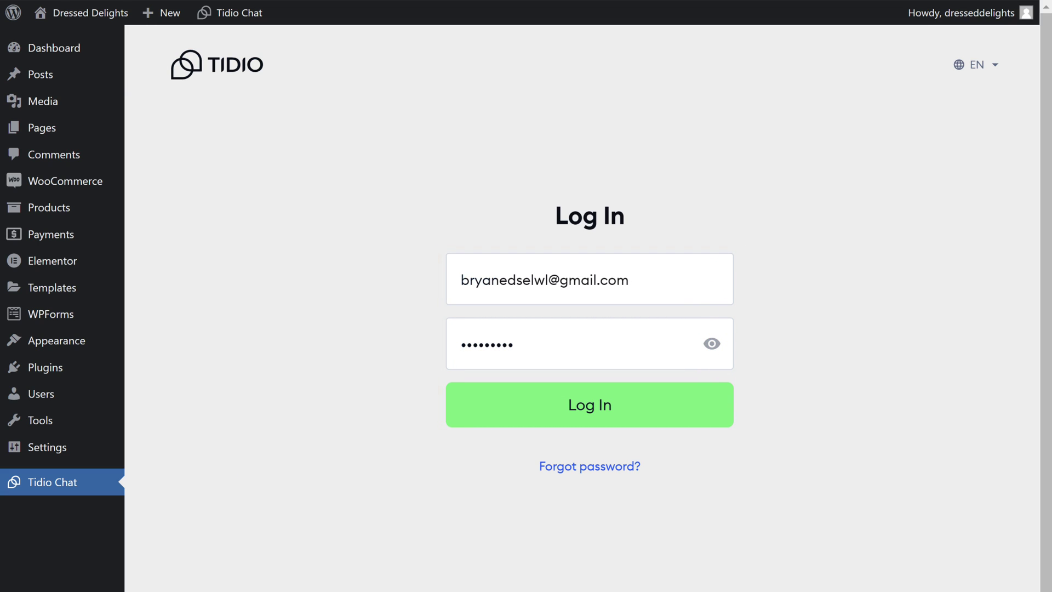
click(603, 422)
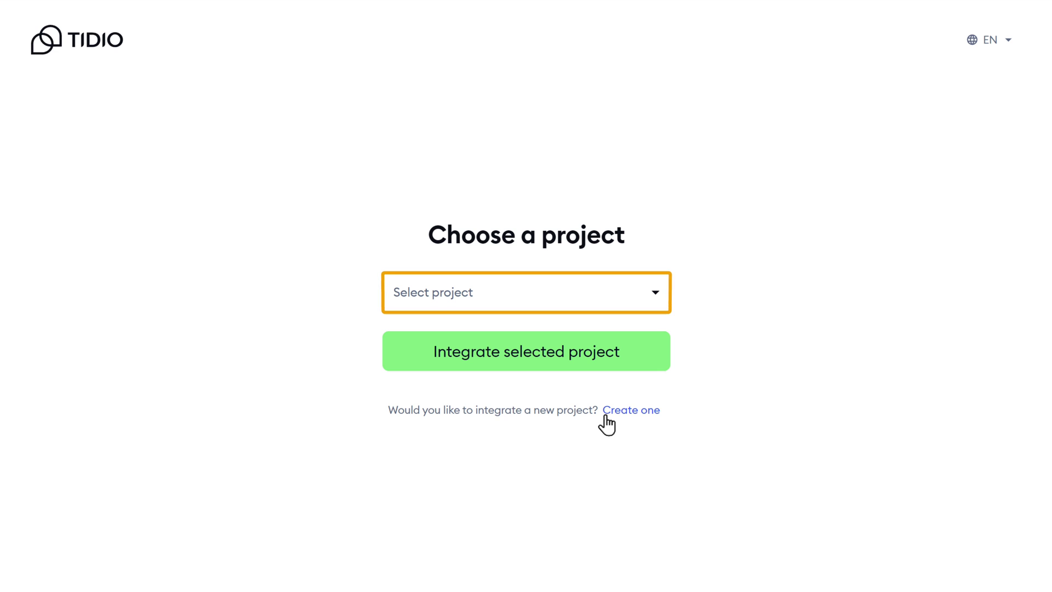
click(659, 302)
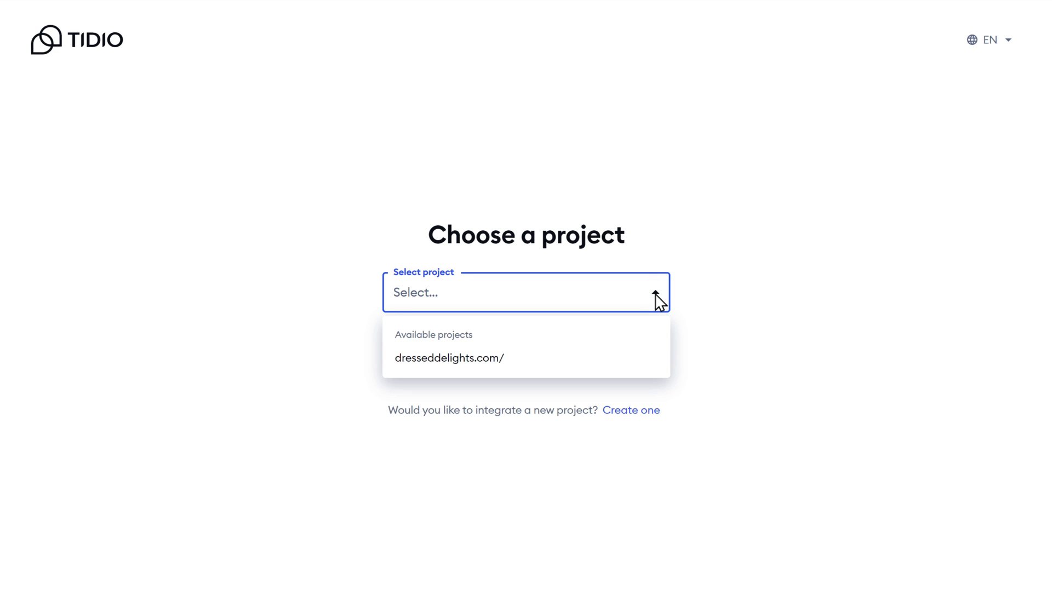
click(445, 365)
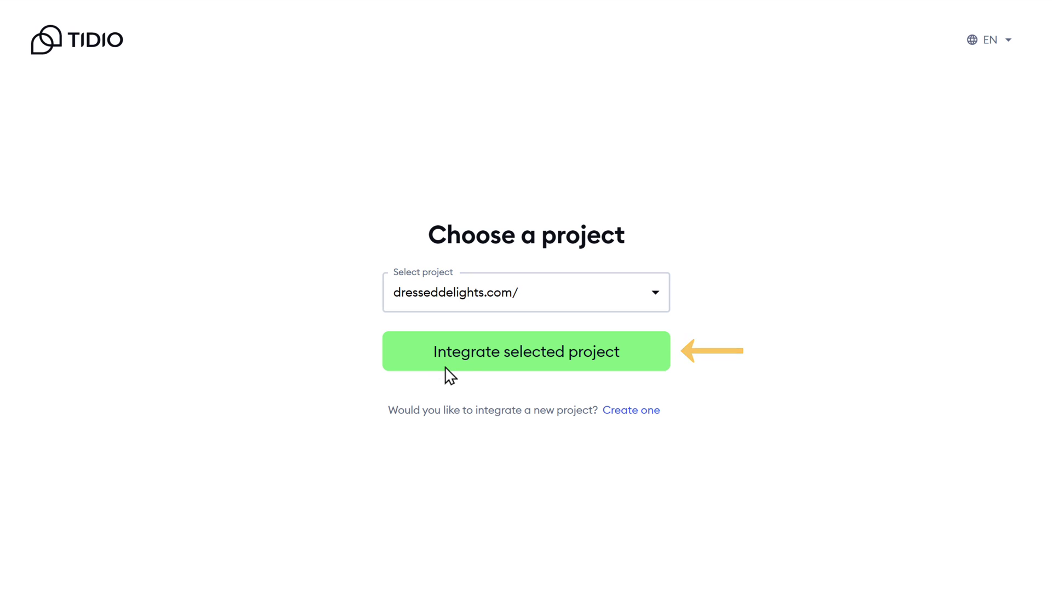
click(523, 364)
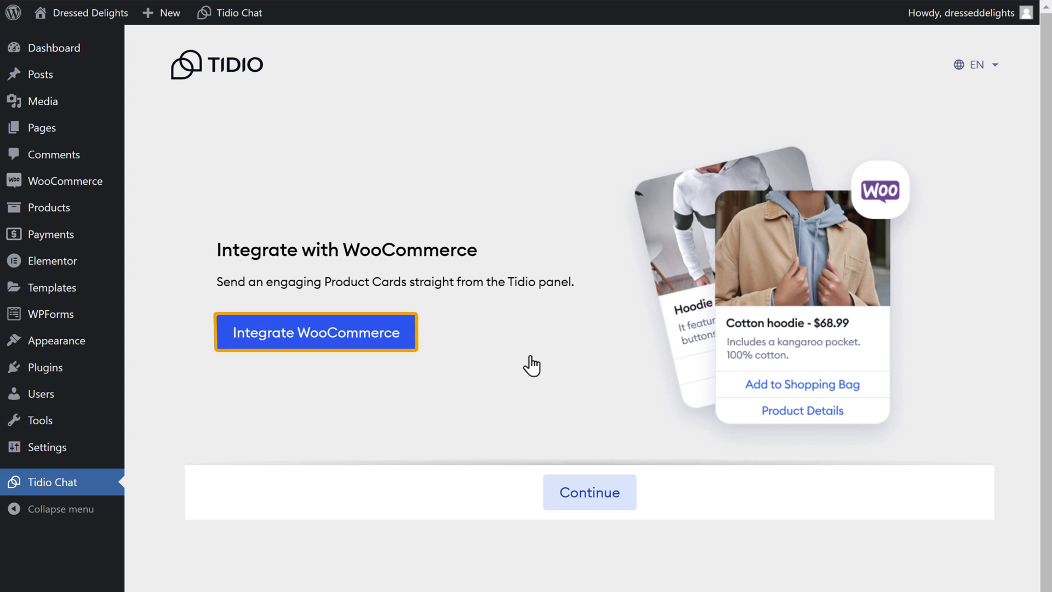
Integrate WooCommerce with Tidio, approve its store access, and open the Tidio panel.
click(336, 346)
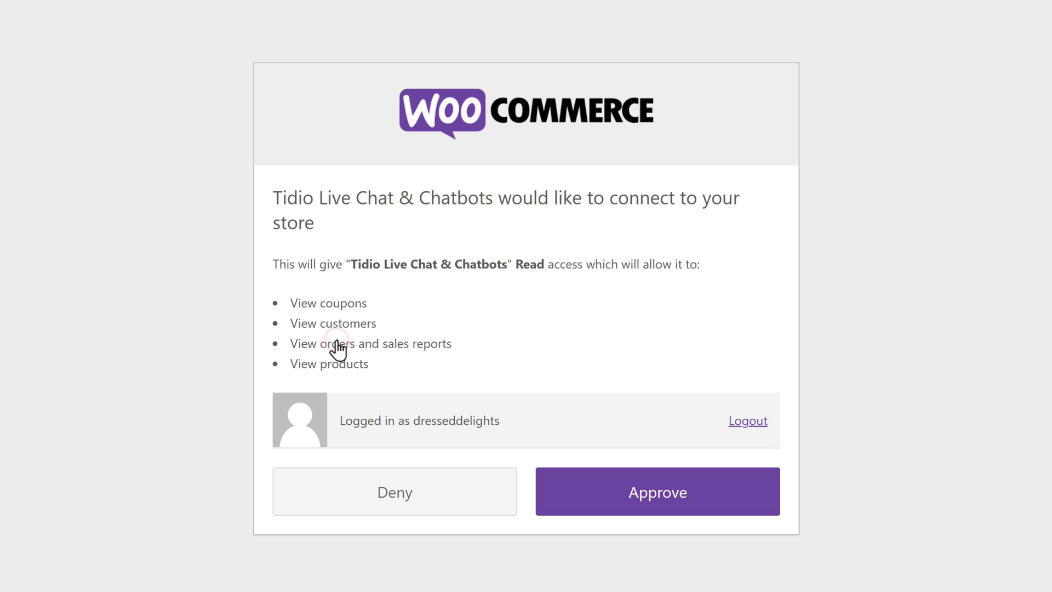
click(671, 512)
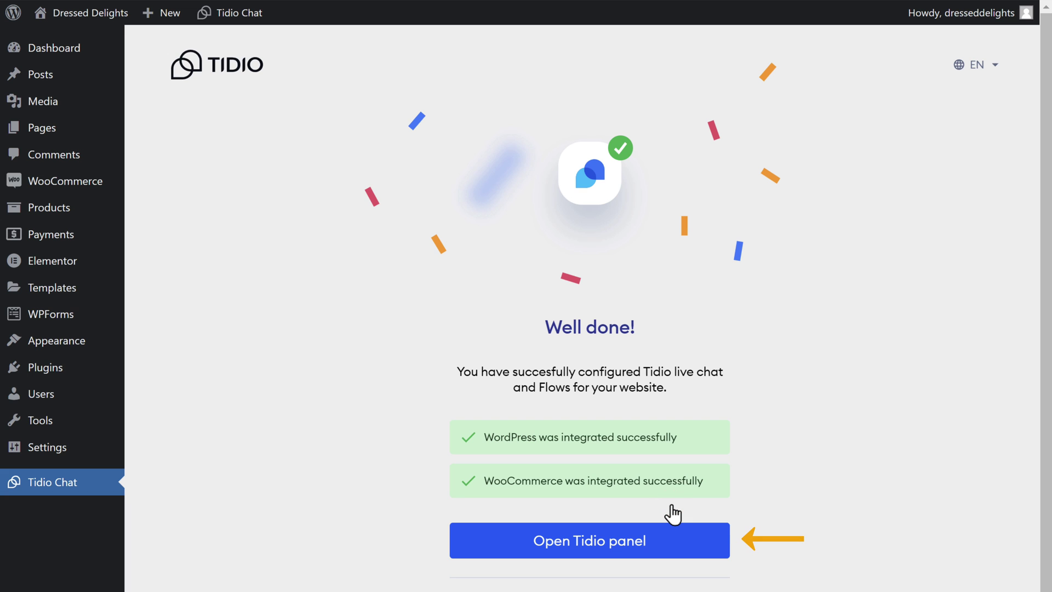
click(598, 555)
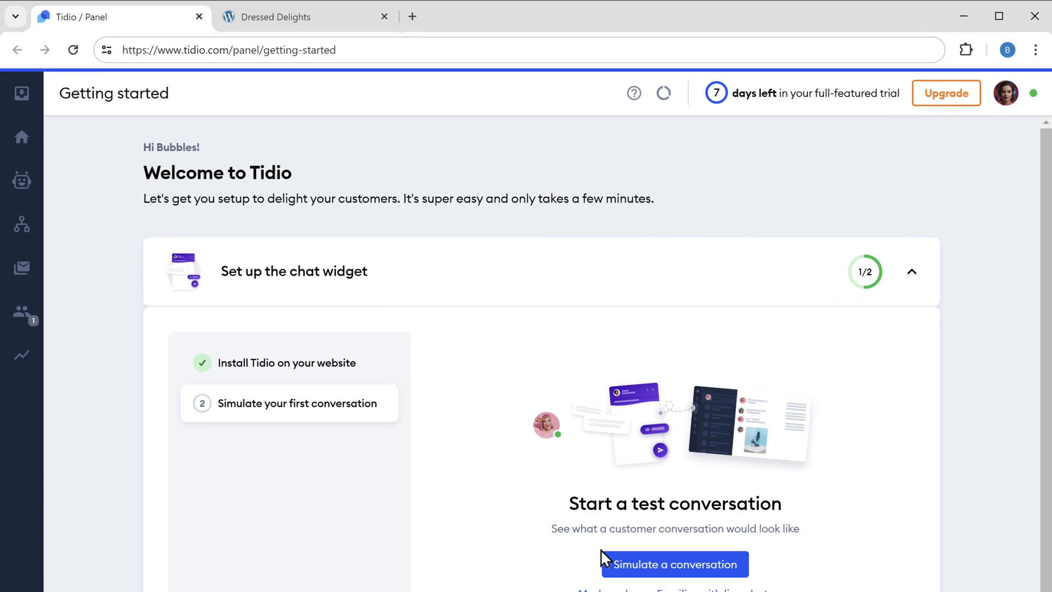
Reload the Dressed Delights storefront so the red Tidio chat widget appears.
click(277, 24)
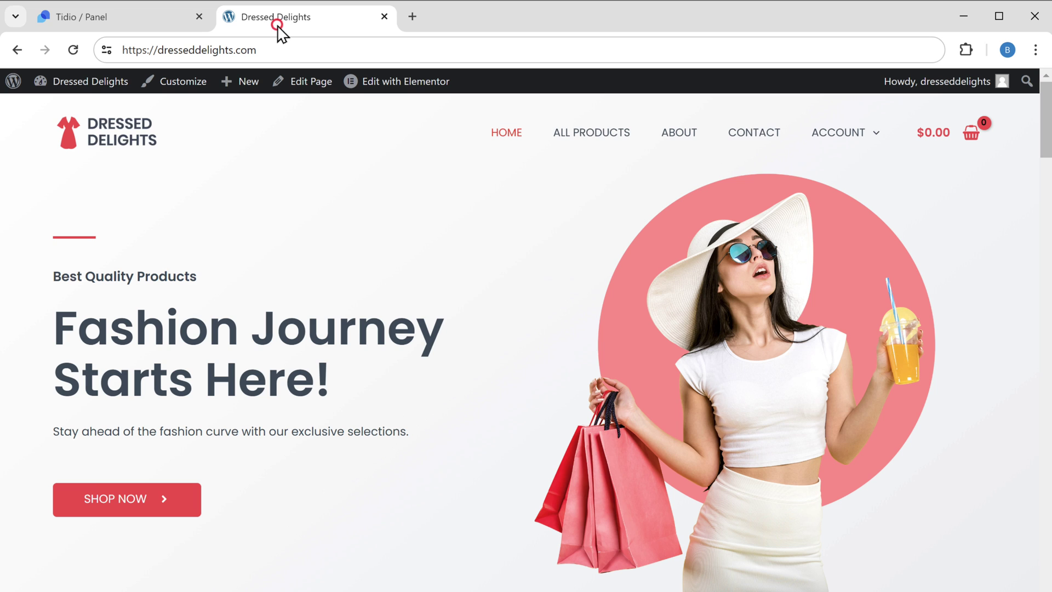
click(73, 51)
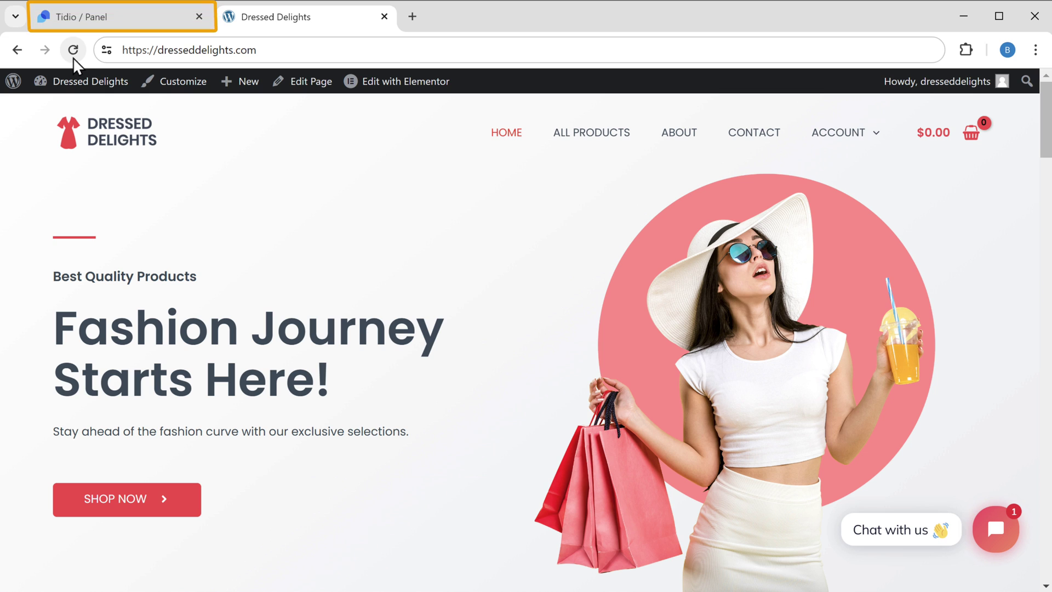
Mark chat widget setup as done (2/2) and bring up the Lyro AI setup page.
click(72, 22)
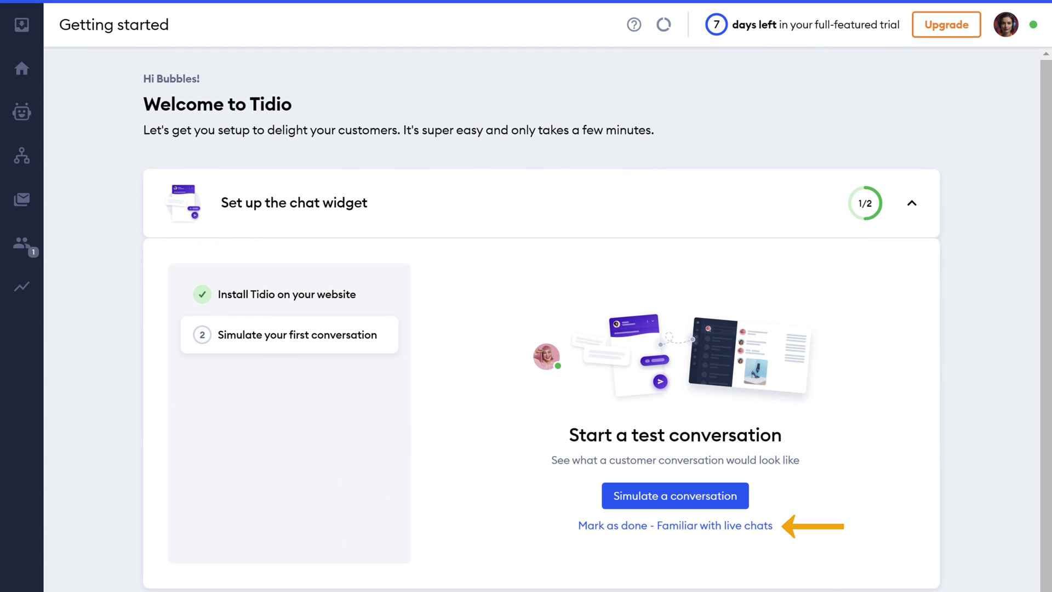
click(644, 527)
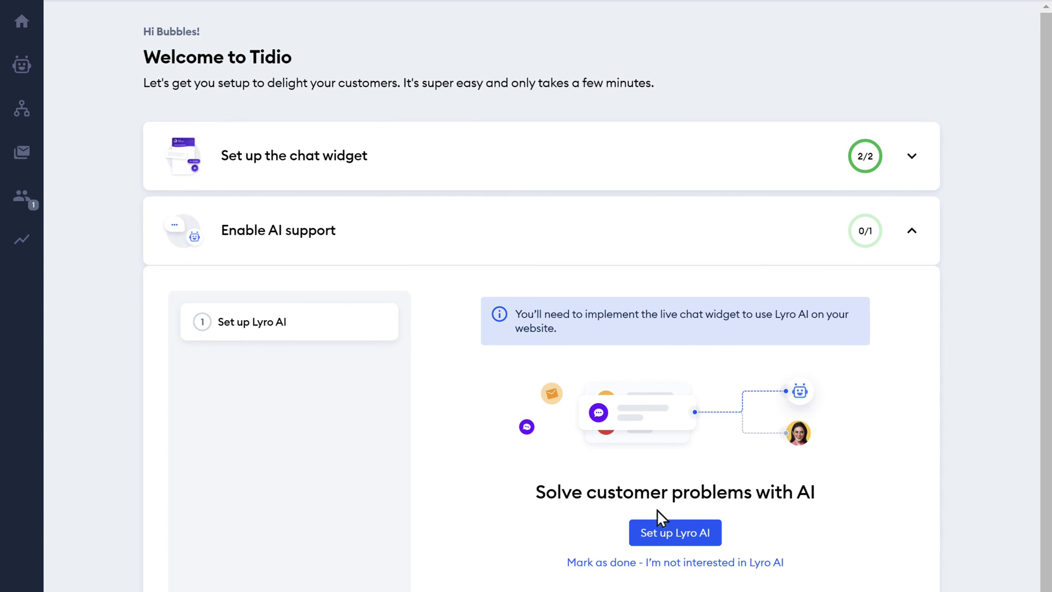
click(672, 542)
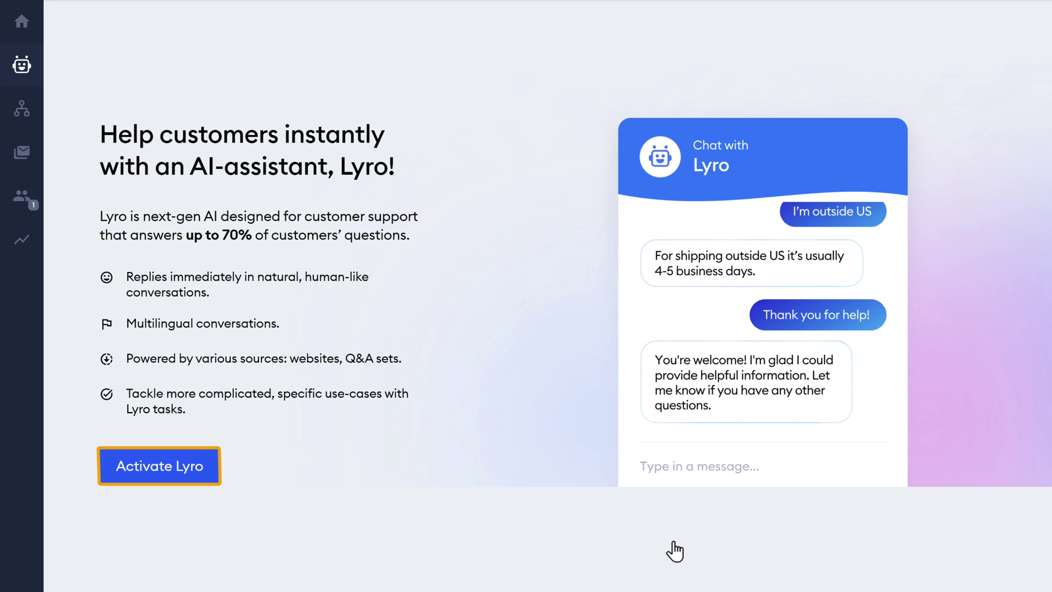
Activate Lyro, accept the Tidio AI restrictions, and copy the storefront's web address.
click(164, 476)
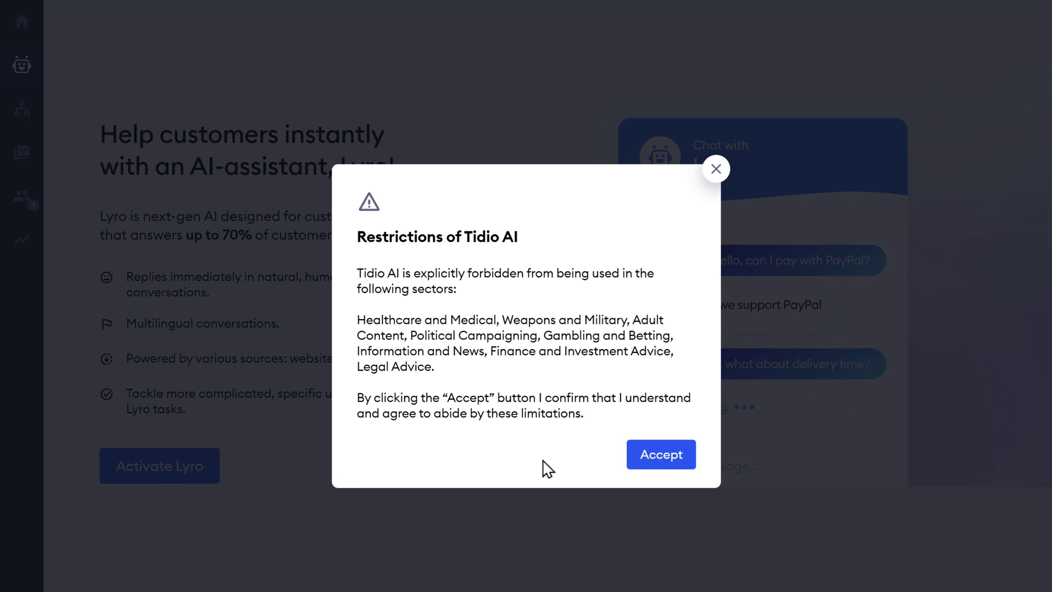
click(662, 462)
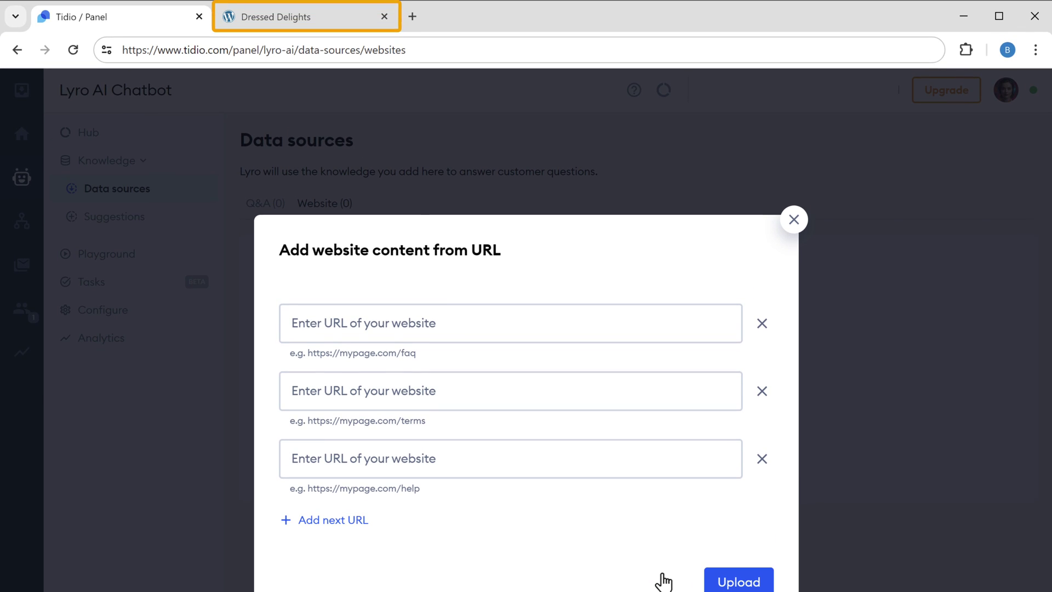
click(282, 25)
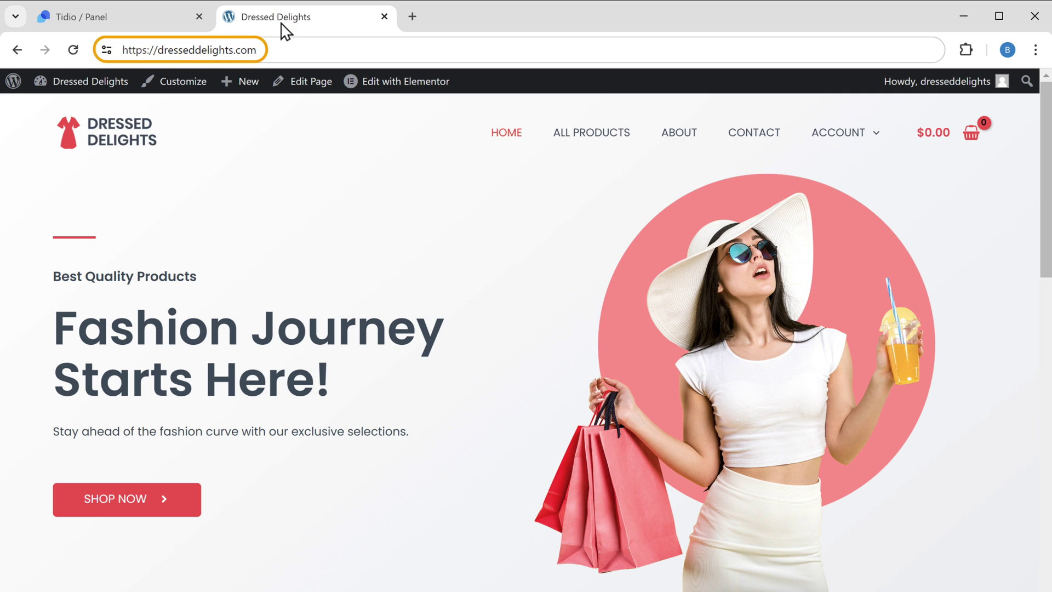
drag(121, 50, 250, 51)
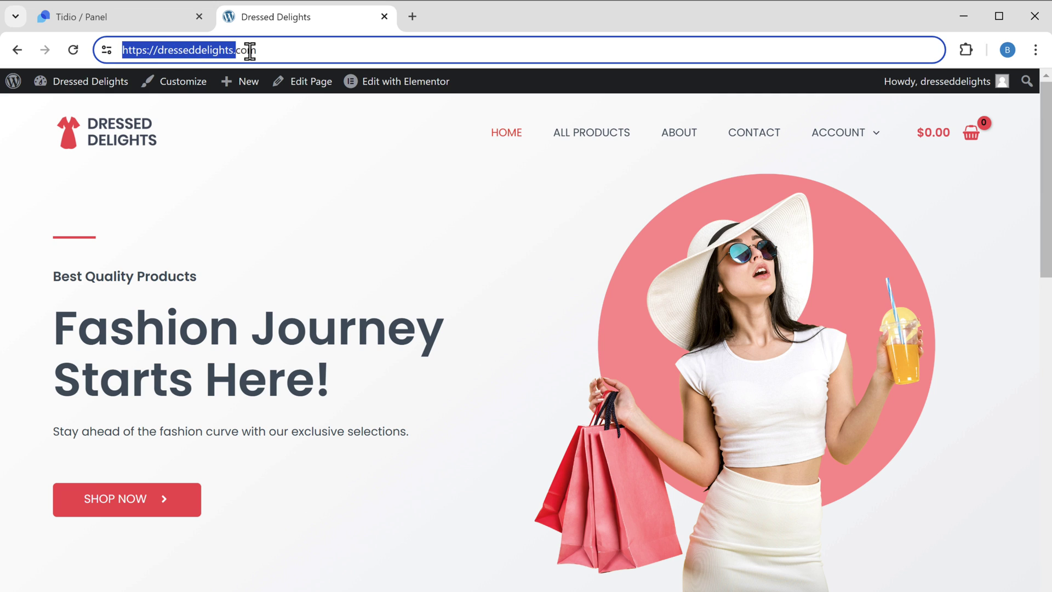
right_click(257, 51)
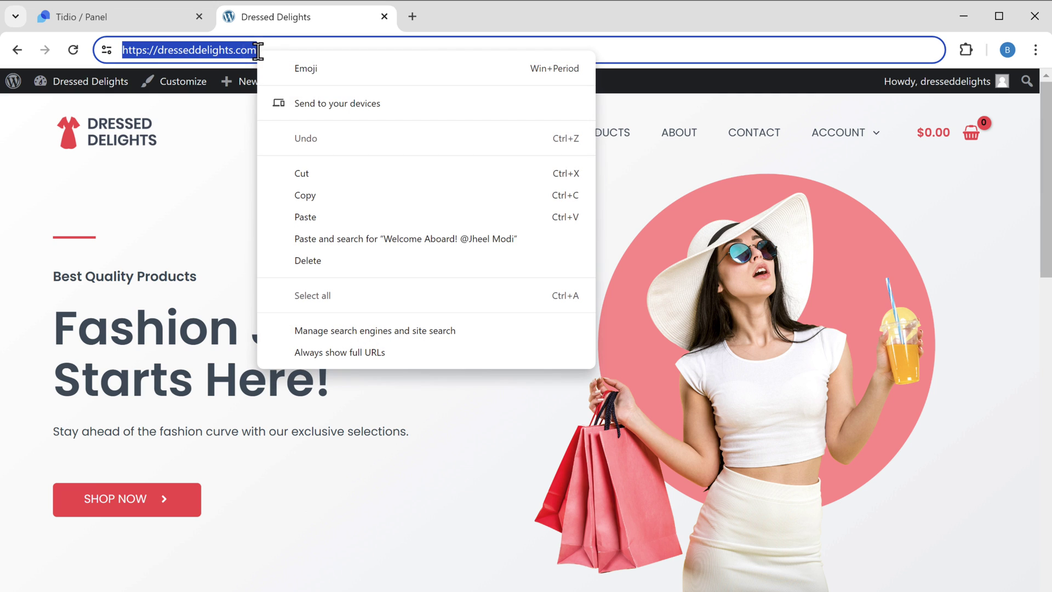
click(319, 196)
click(100, 24)
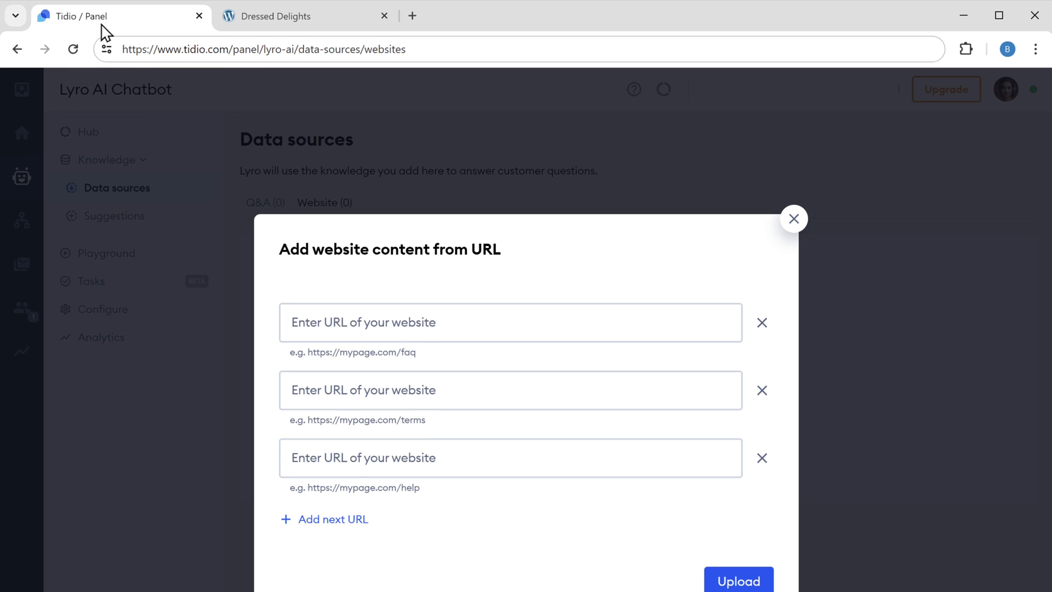
click(384, 322)
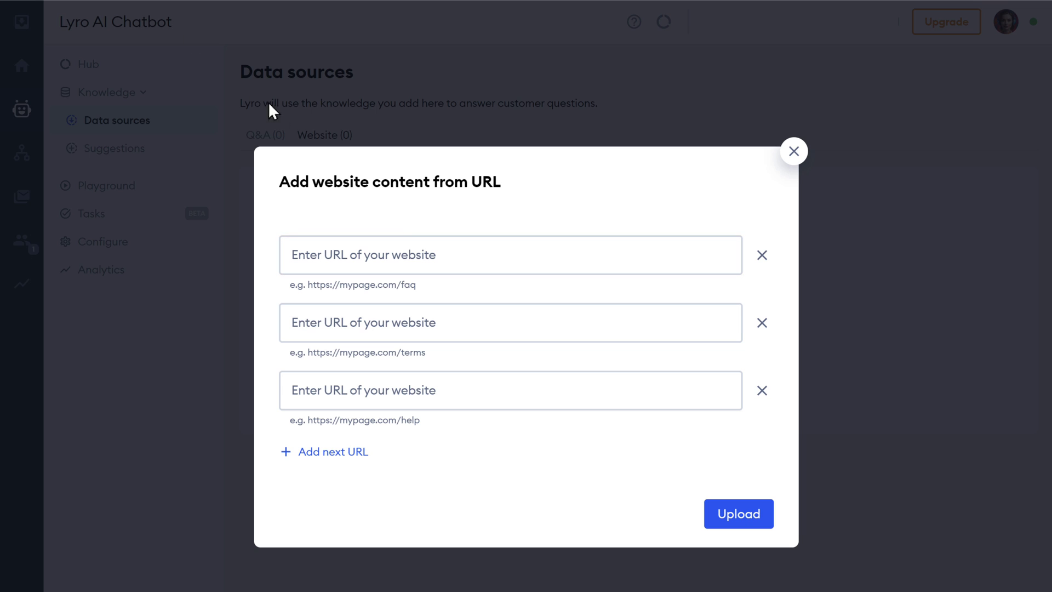
click(442, 254)
right_click(444, 255)
click(488, 407)
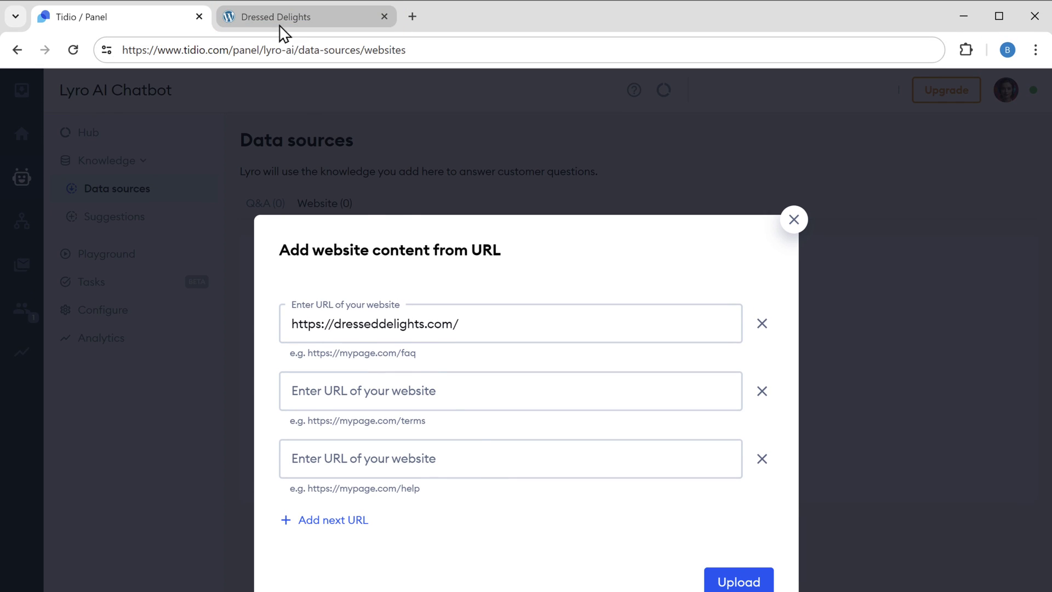
Copy the store's FAQ page URL into the second URL field and add another URL entry.
click(277, 22)
scroll(526, 329, down, 6)
scroll(463, 408, down, 20)
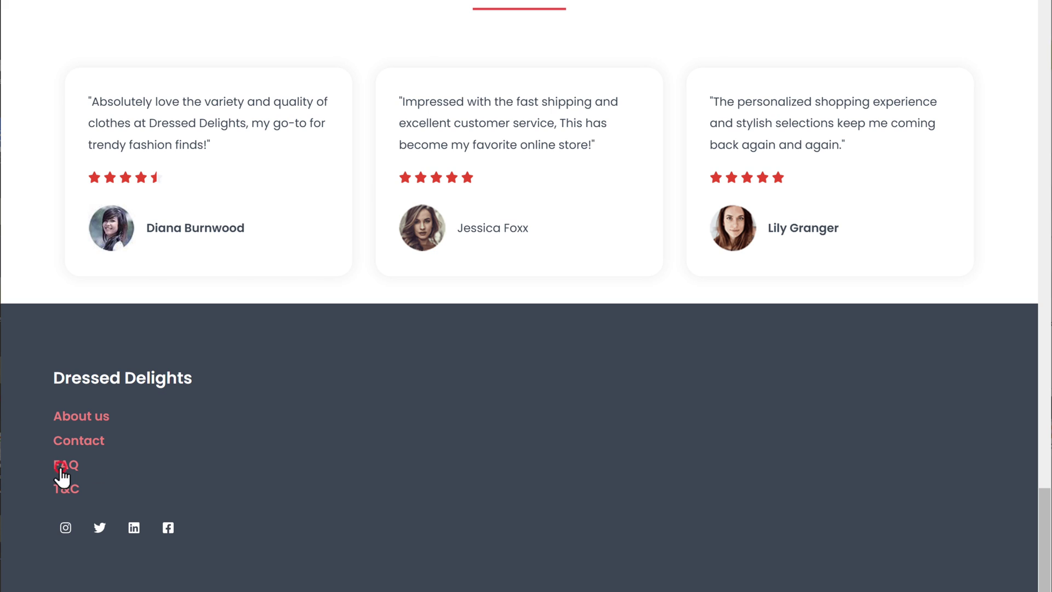
click(60, 470)
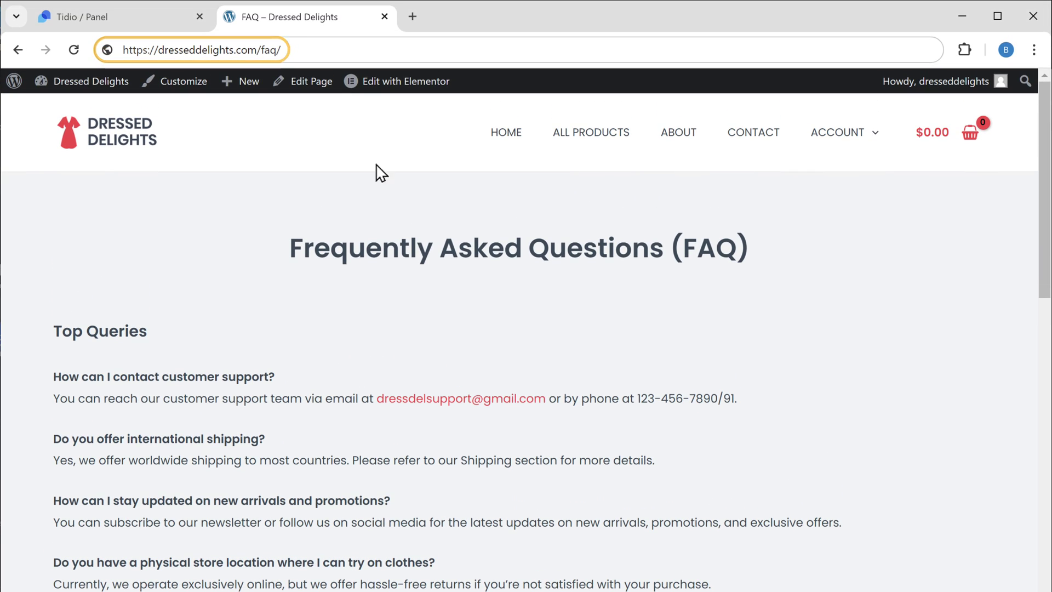
drag(122, 49, 278, 49)
right_click(281, 49)
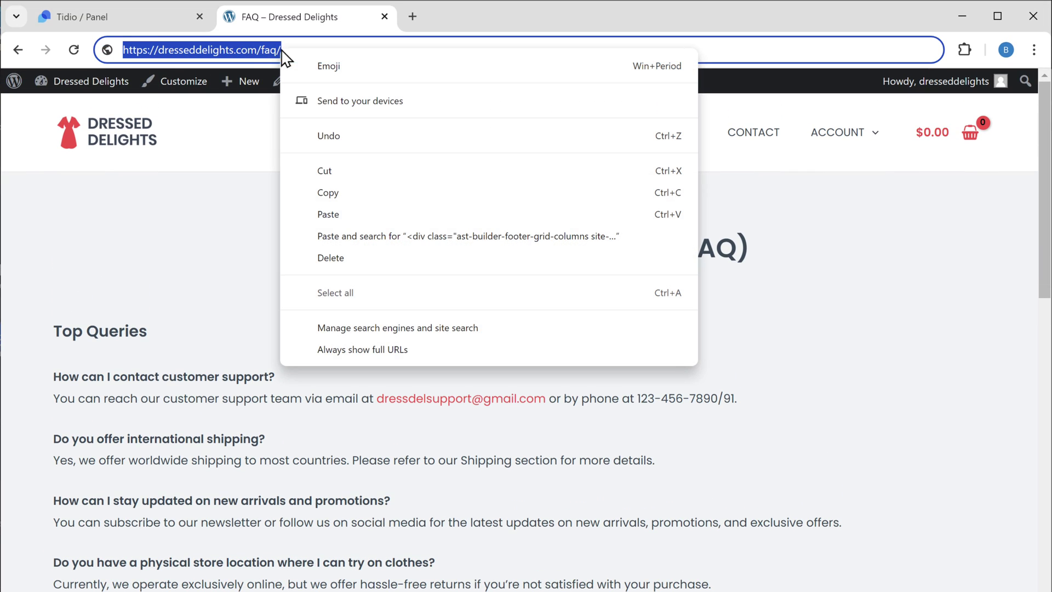
click(364, 192)
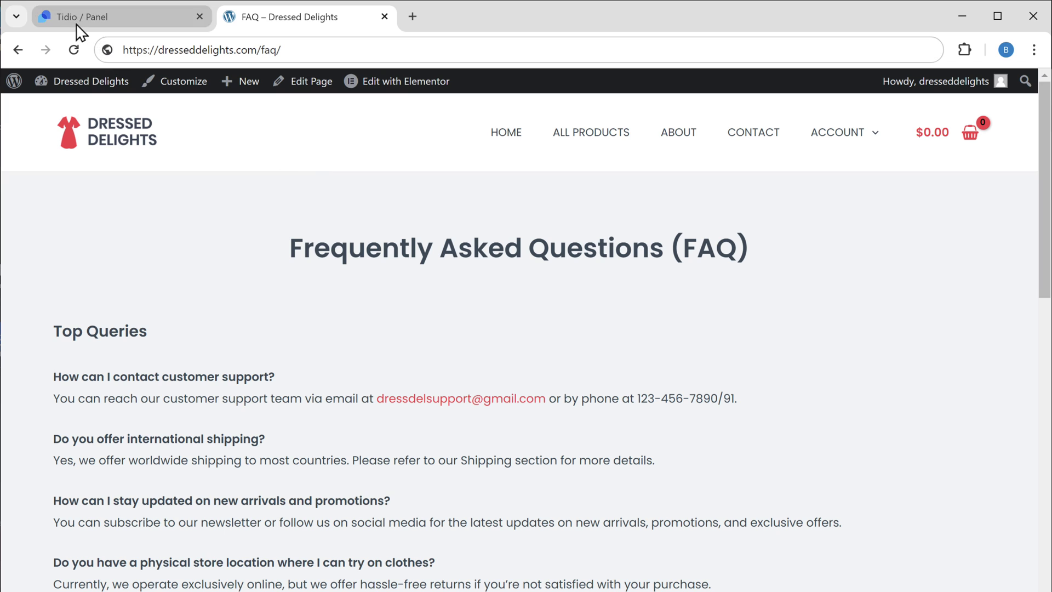
click(77, 24)
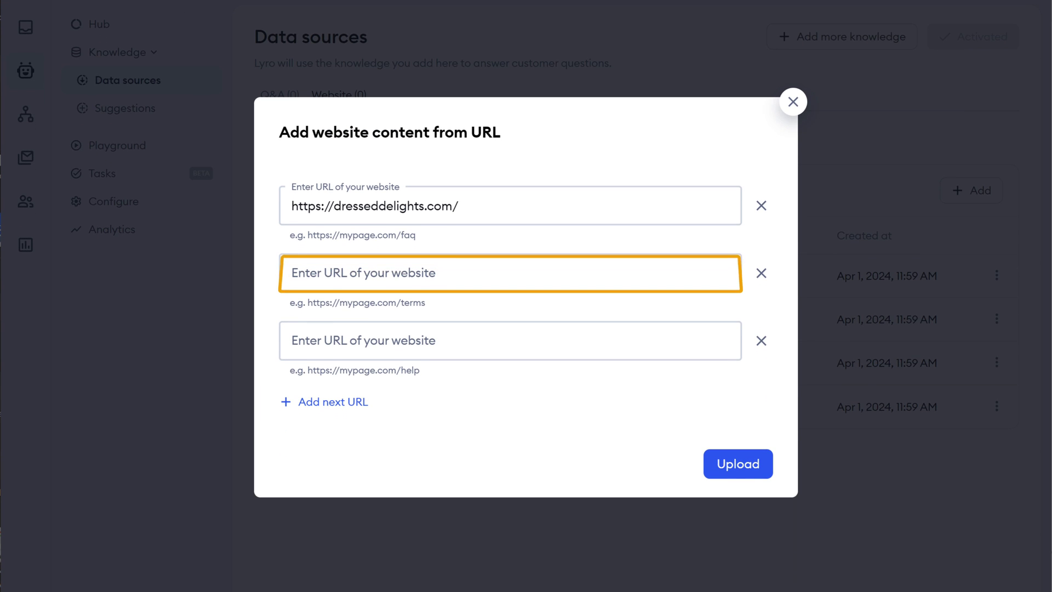
right_click(447, 275)
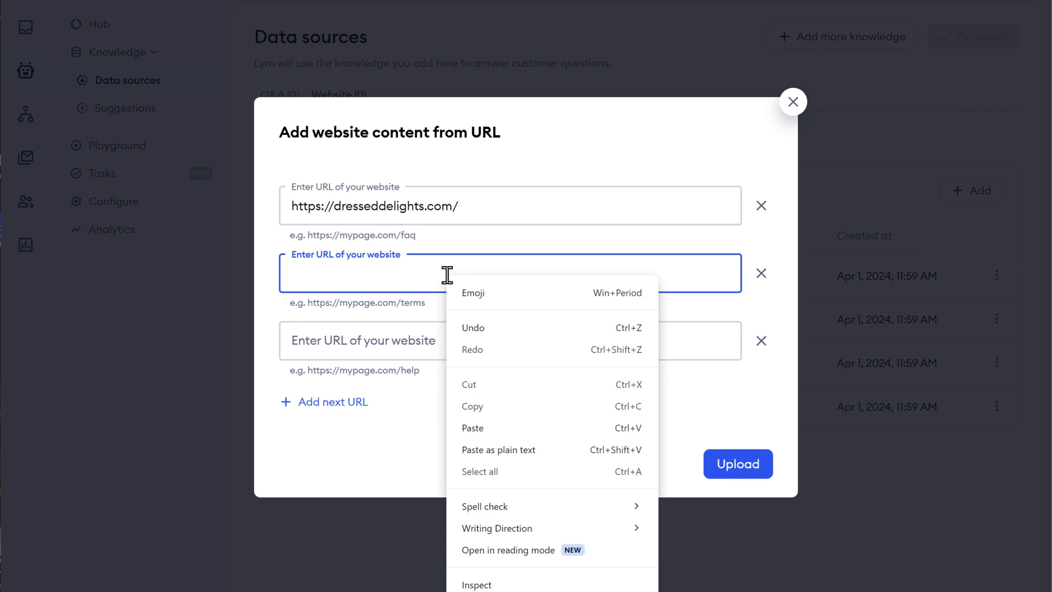
click(504, 428)
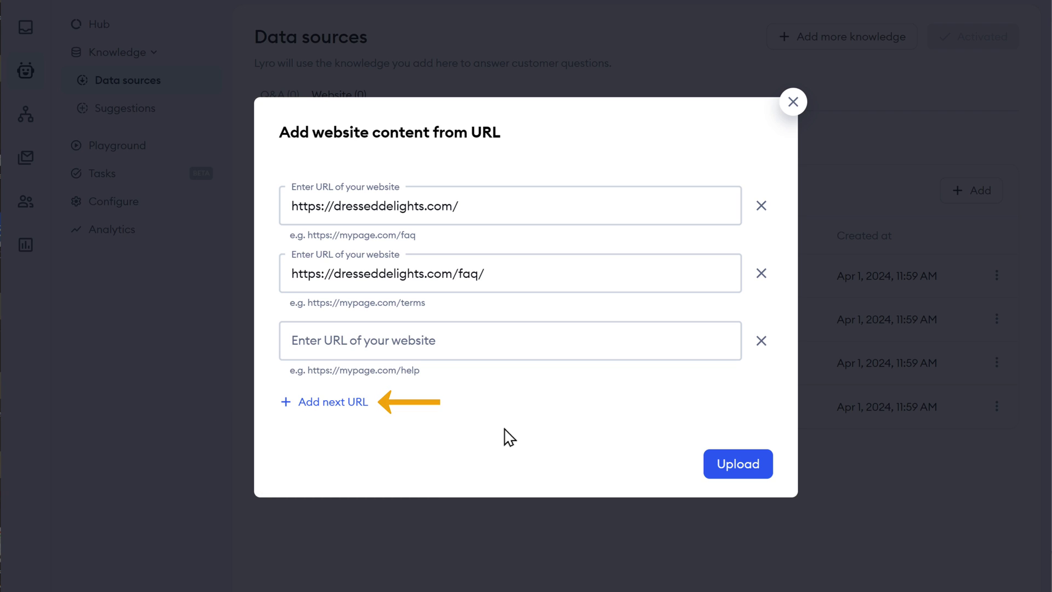
click(327, 405)
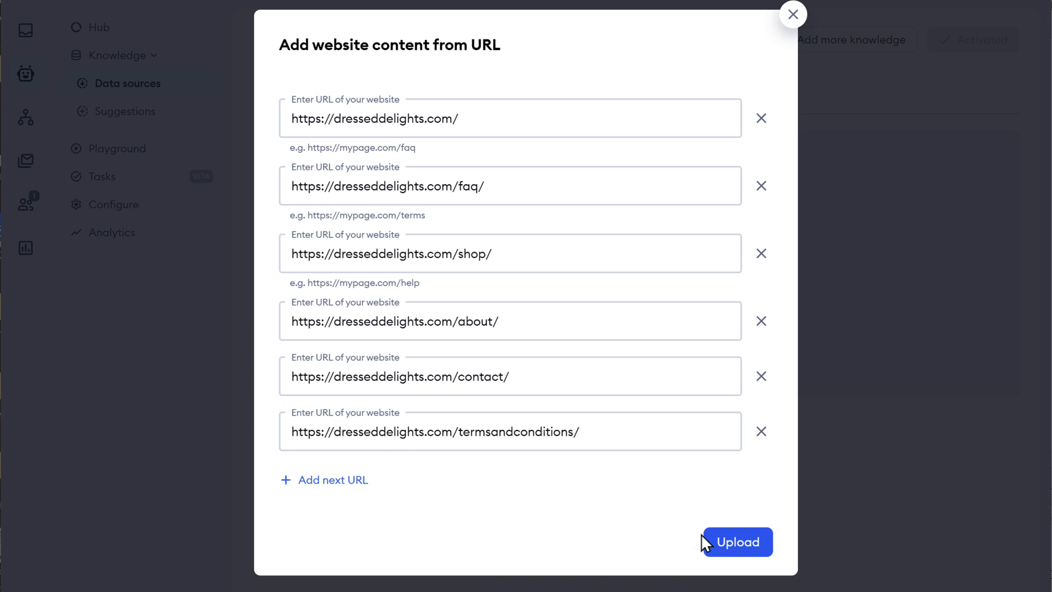
Upload the six listed store page URLs and activate Lyro on the Data sources page.
click(746, 546)
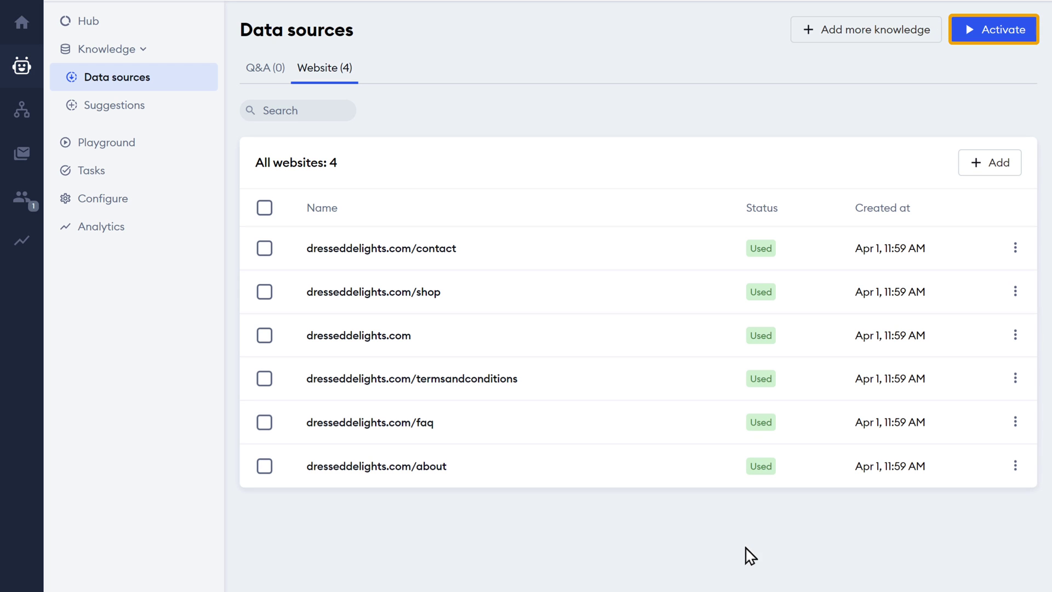
click(998, 37)
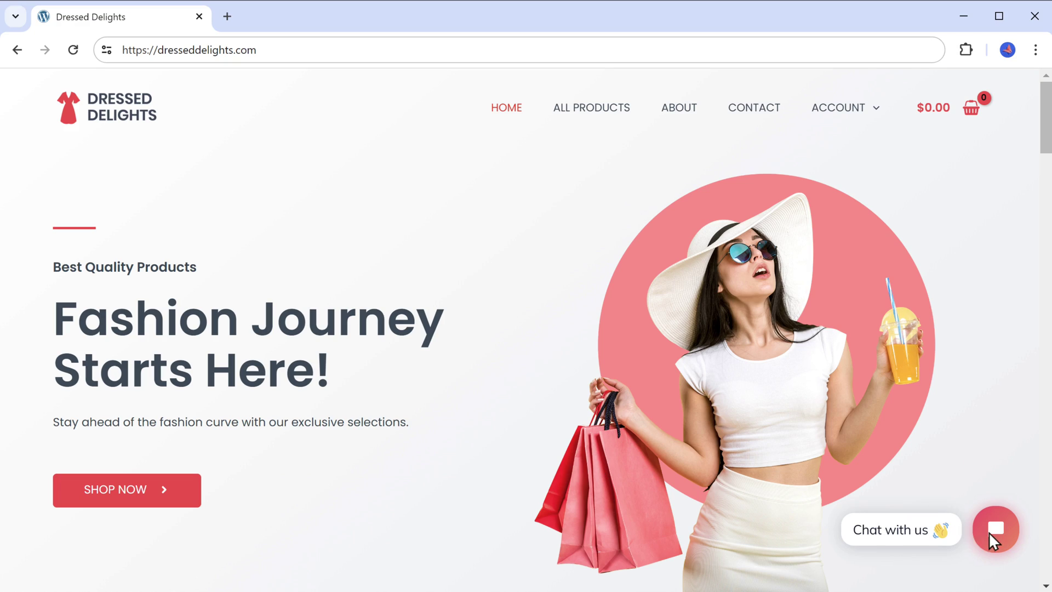
Open the store's chat widget and send the greeting 'Hi'.
click(994, 529)
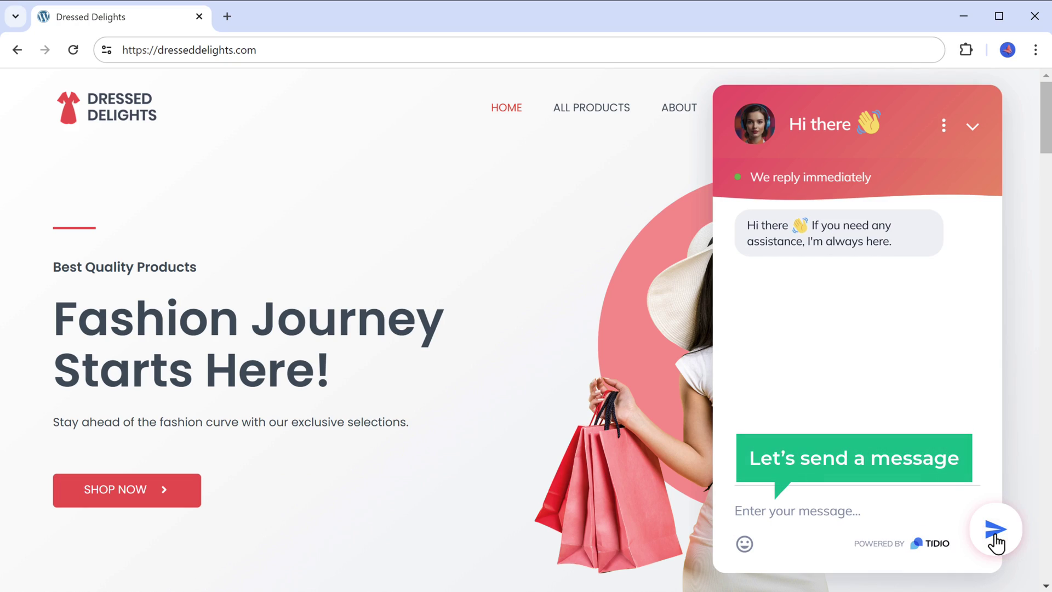
text(Hi)
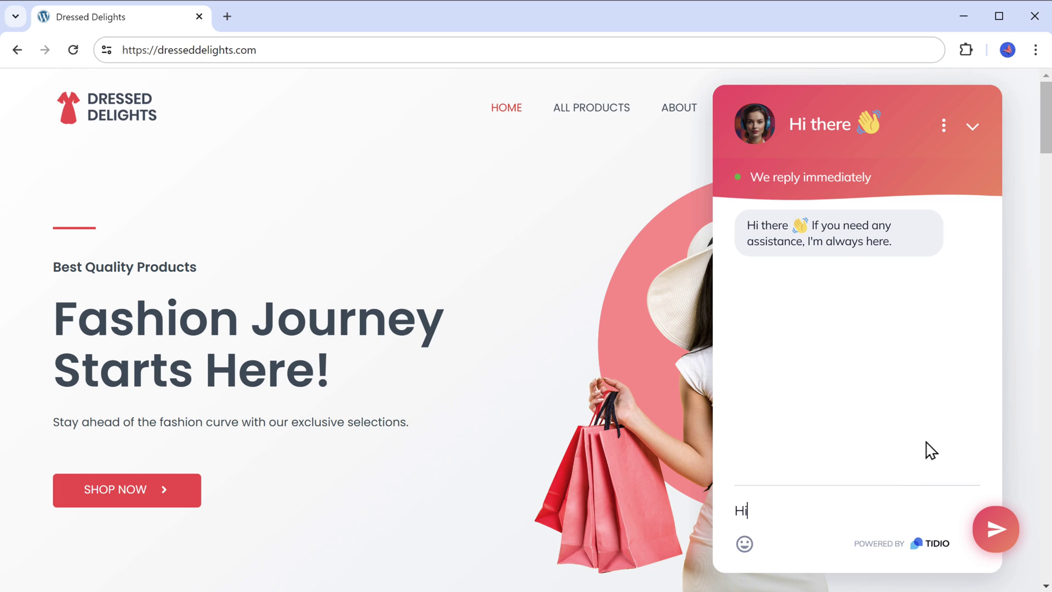
click(998, 534)
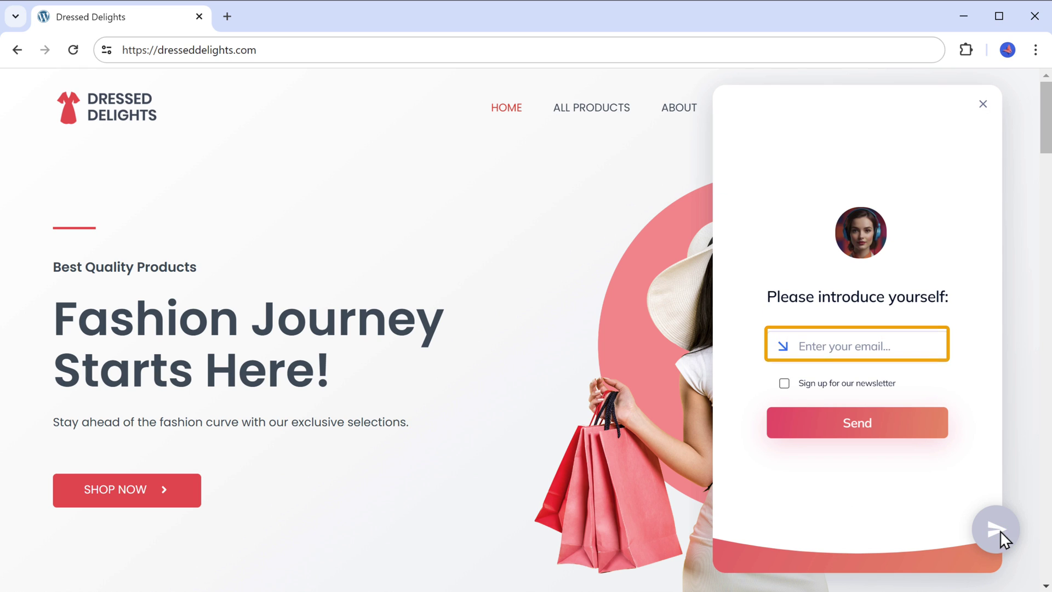
Submit the visitor's e-mail, then ask 'Are there any hoodies available in medium size?'.
click(896, 346)
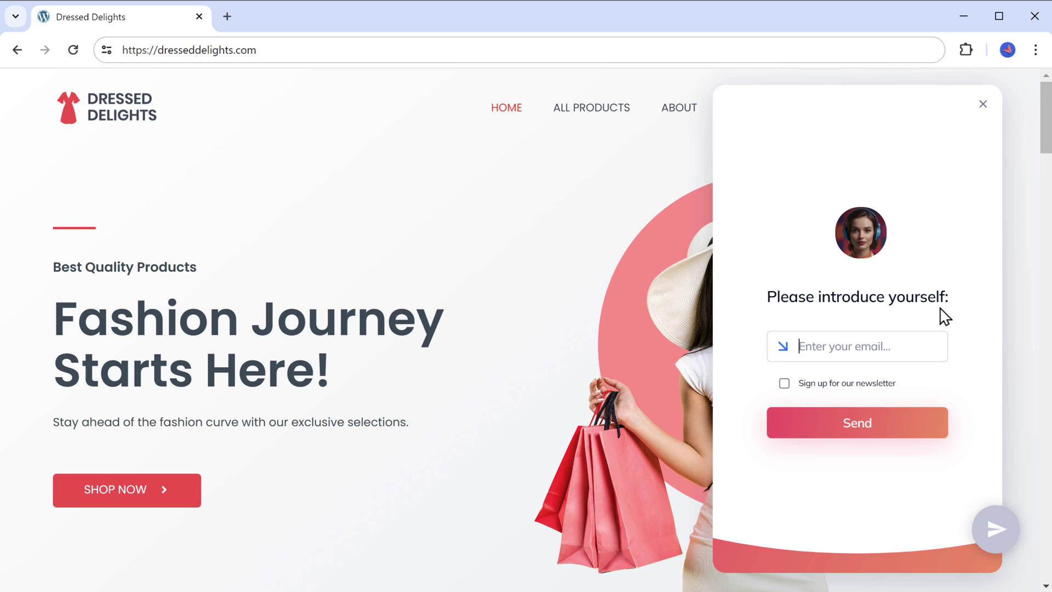
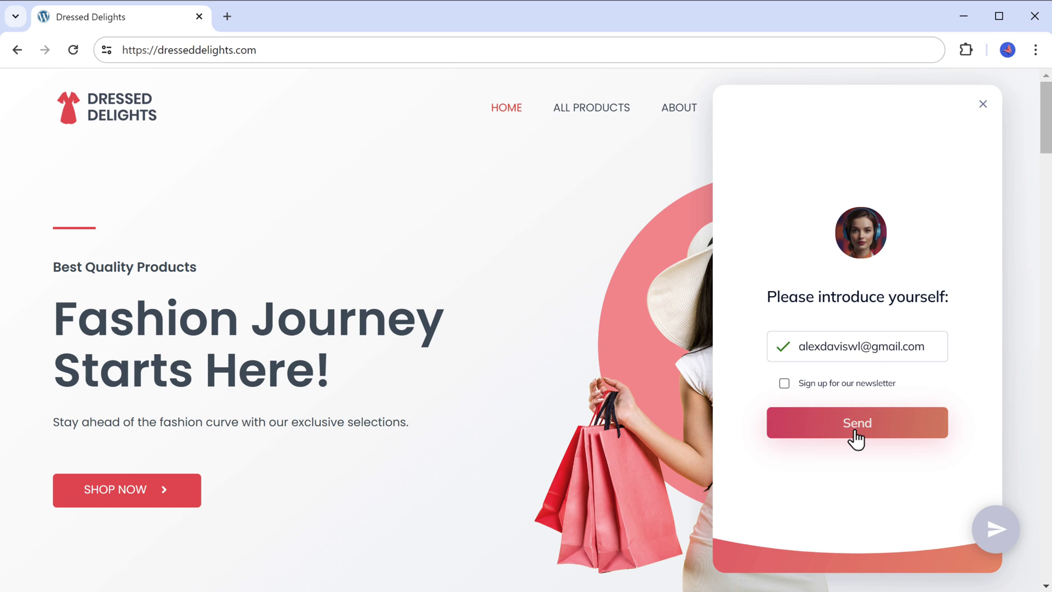
click(853, 433)
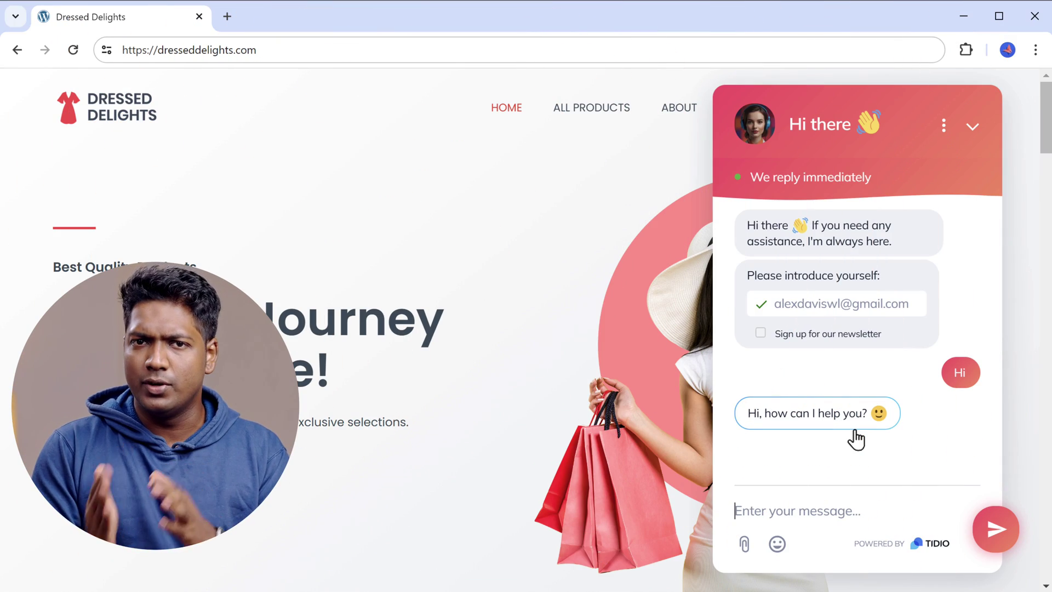
text(Are ther)
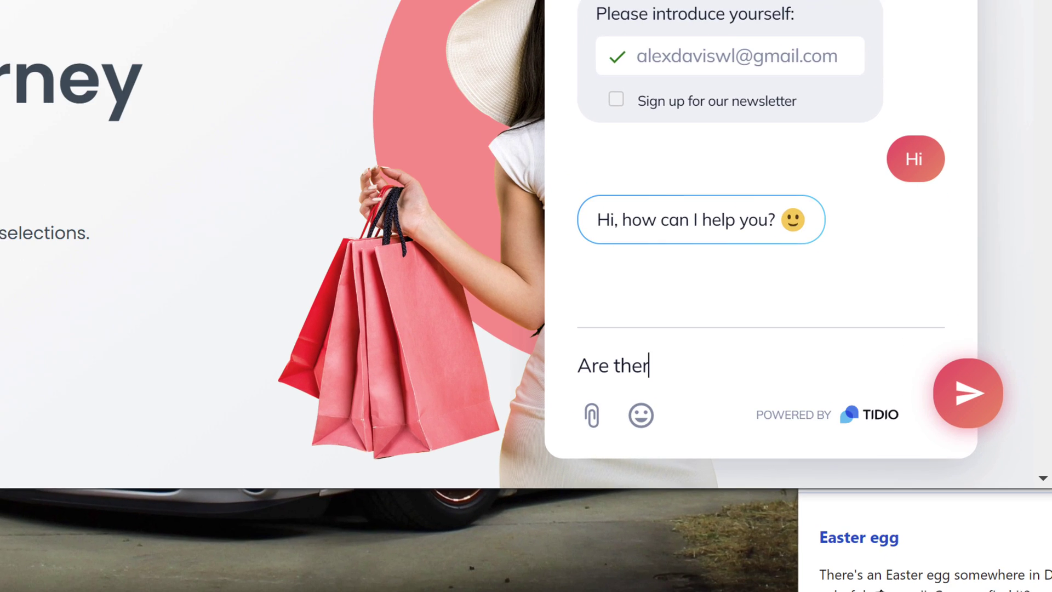
text(e any hoodies available in medium size?)
key(Return)
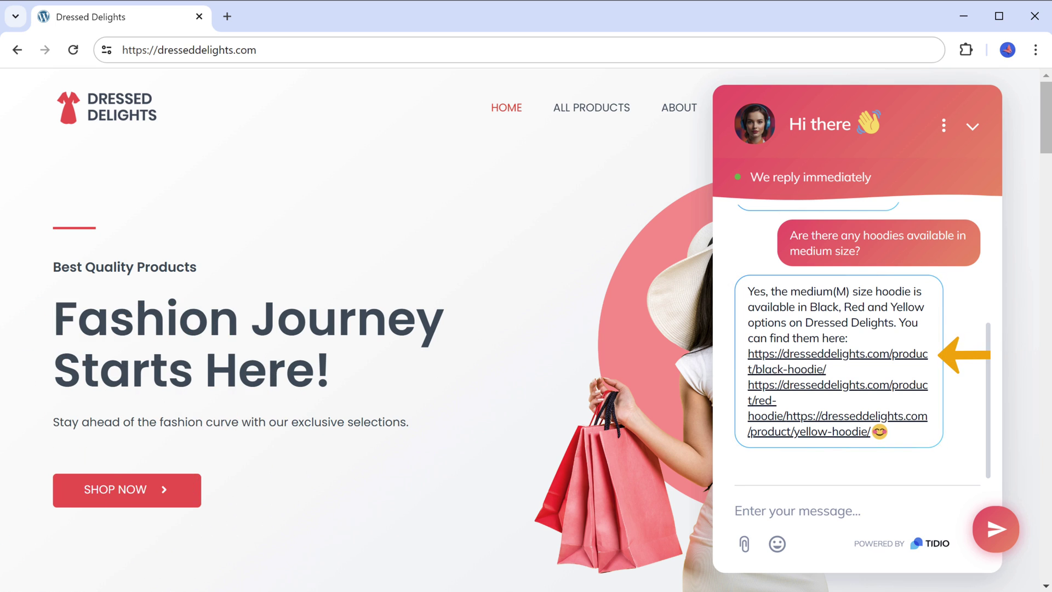
Check the linked Black Hoodie page for size M, then return to the Dressed Delights home tab.
click(846, 361)
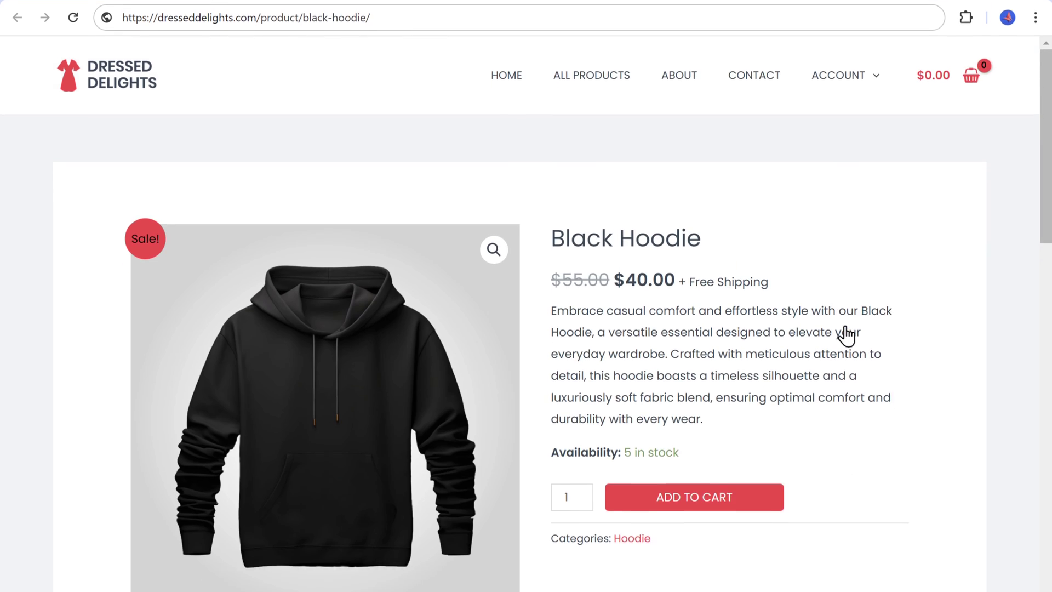
scroll(846, 334, down, 10)
scroll(846, 334, up, 7)
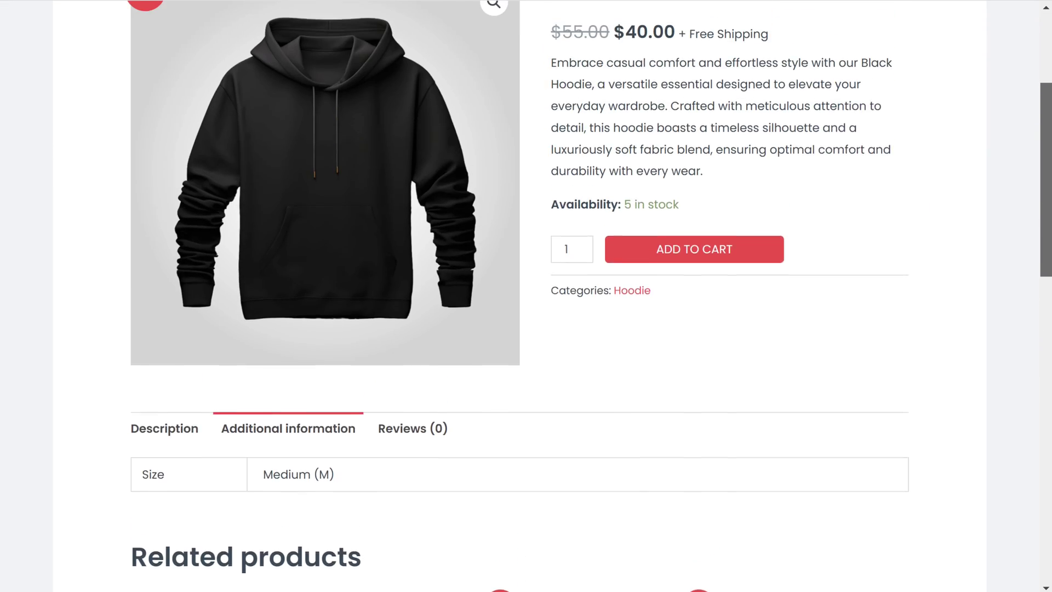
scroll(400, 106, up, 4)
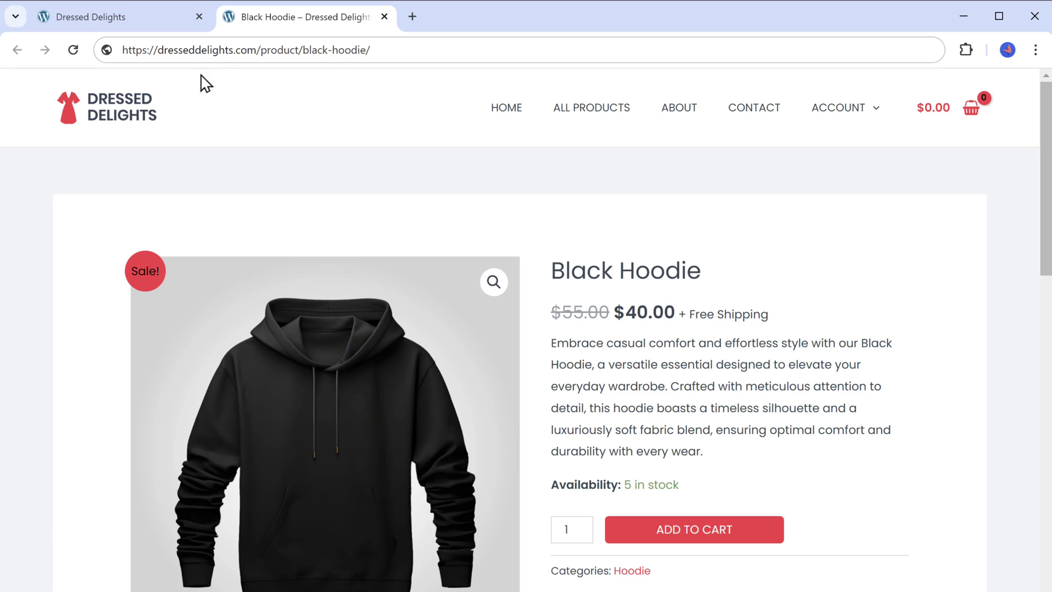
click(97, 22)
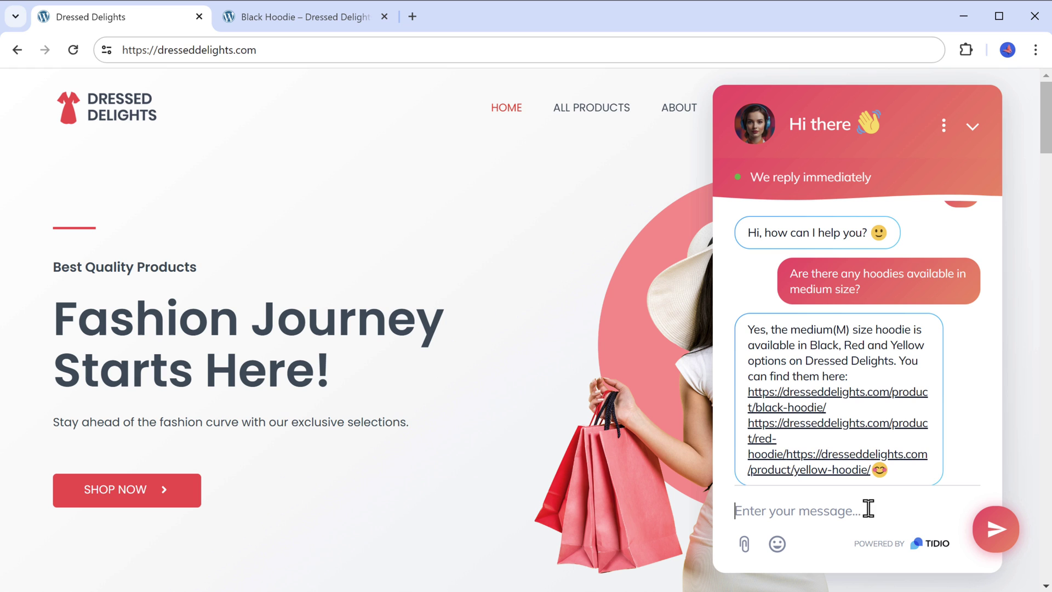
Ask the chatbot about Red Jacket stock and replenishment, then 'How long does it take to process a refund?'.
text(Is the Red Jacket currently in stock and how frequently do you replenish your inventory?)
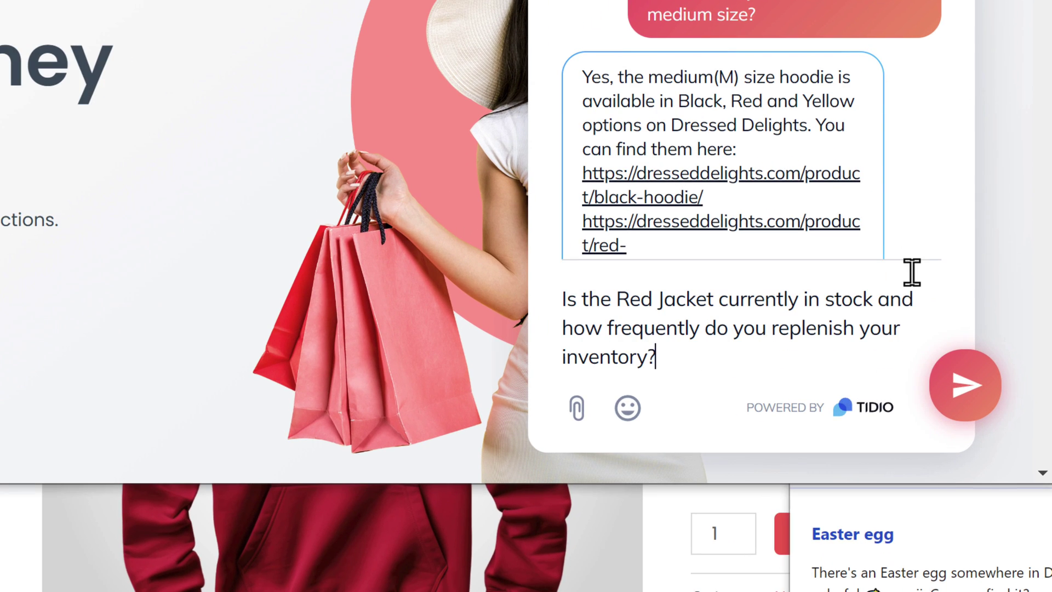
key(Return)
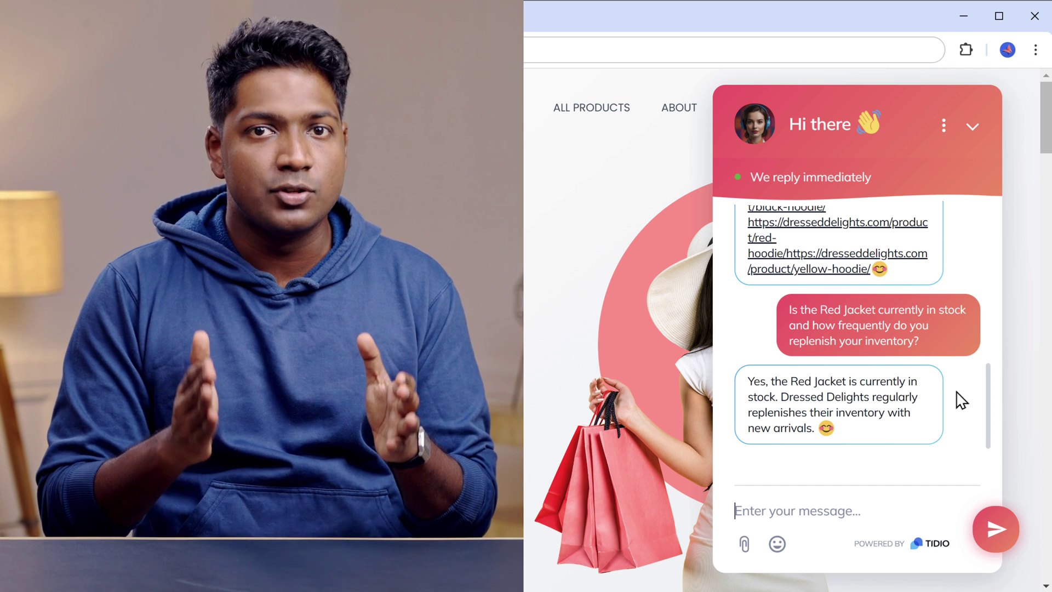
text(How long does it take to)
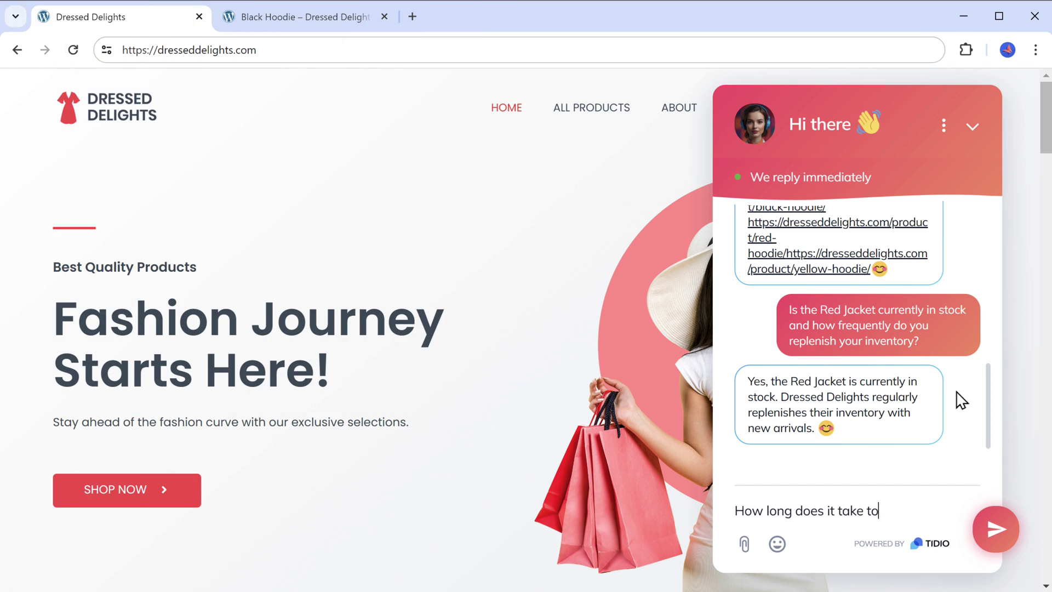
text( process a refund?)
key(Return)
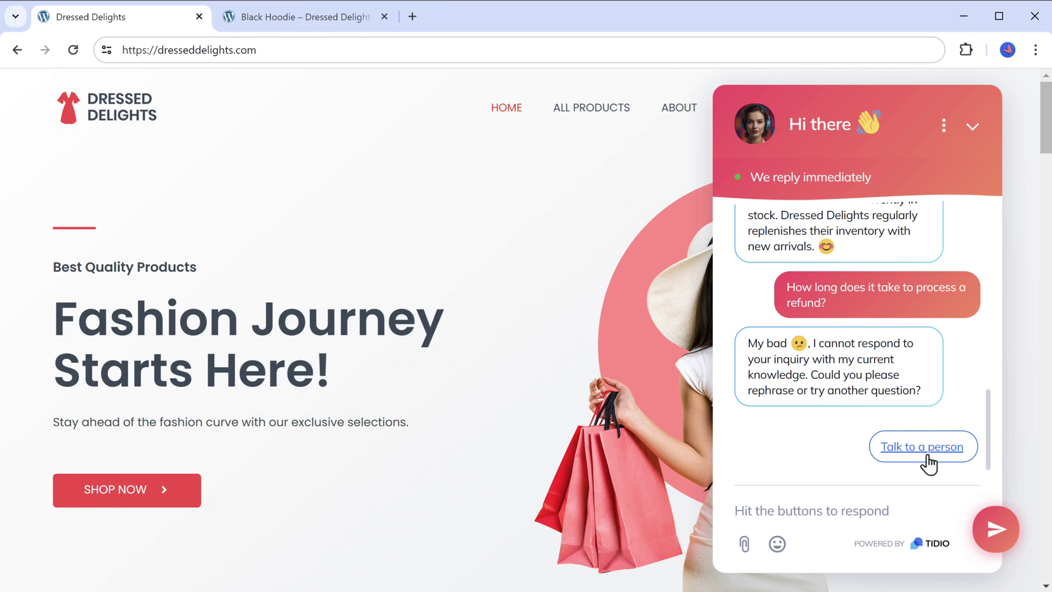
Request a human via 'Talk to a person', then view the Tidio conversations inbox.
click(926, 457)
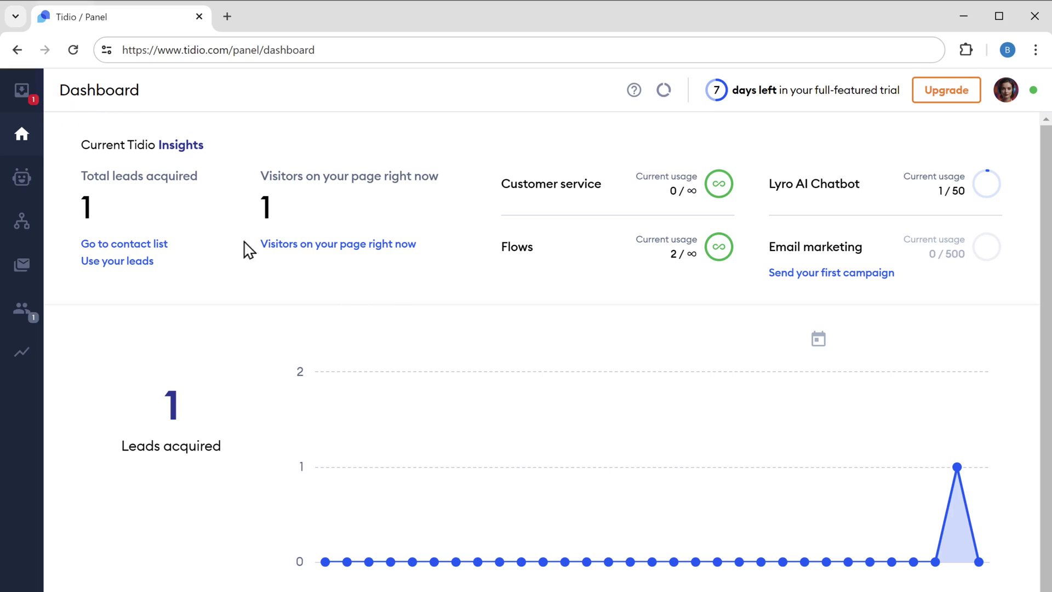
click(23, 94)
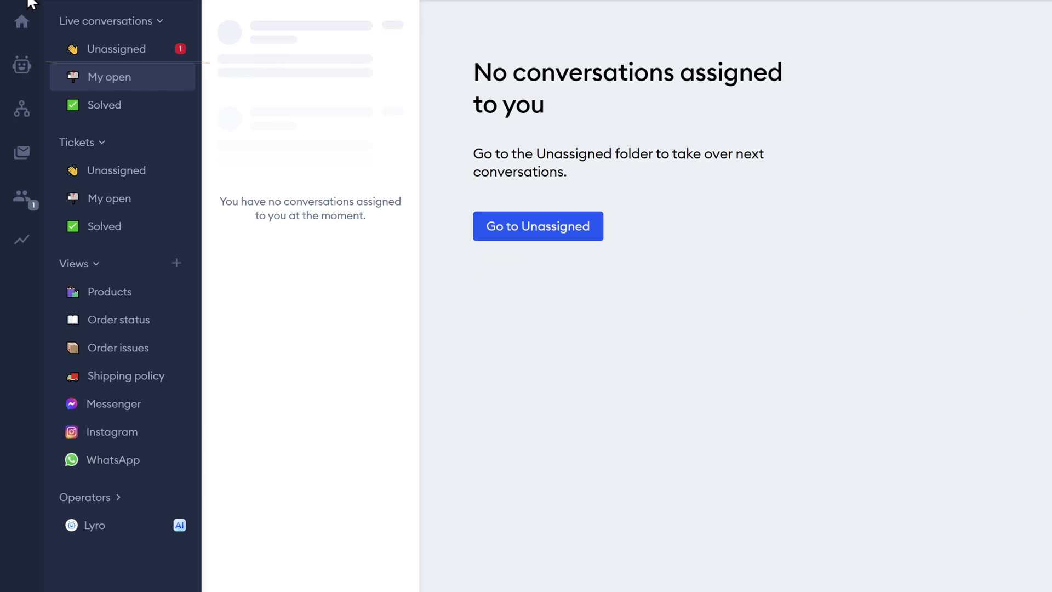
Join the unassigned chat and reply that refunds take 5-7 business days after inspecting the return.
click(119, 51)
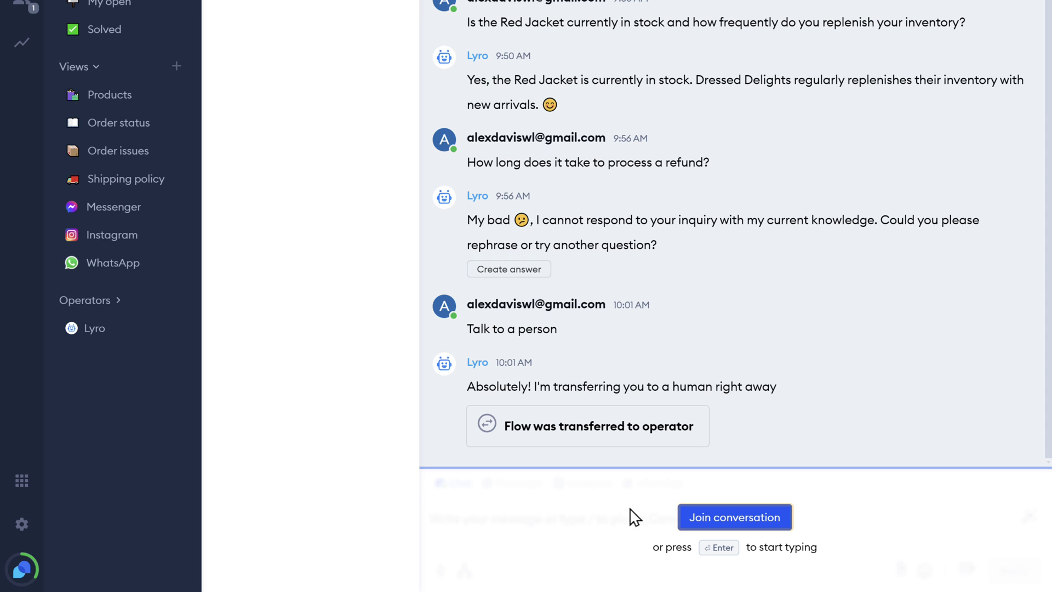
click(738, 527)
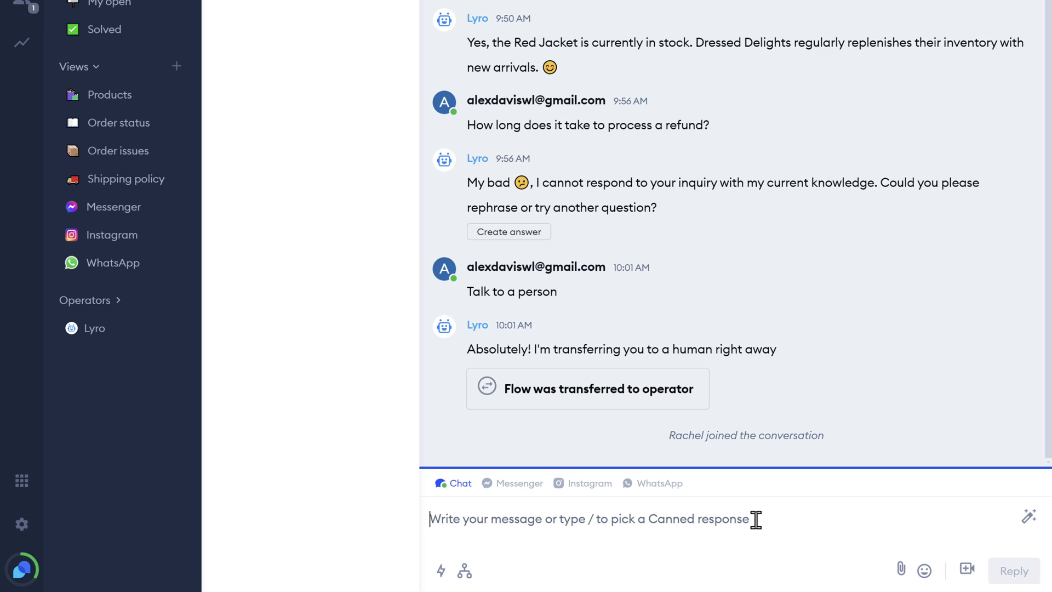
text(Refunds are processed within 5-7 business days after we receive and inspect the returned )
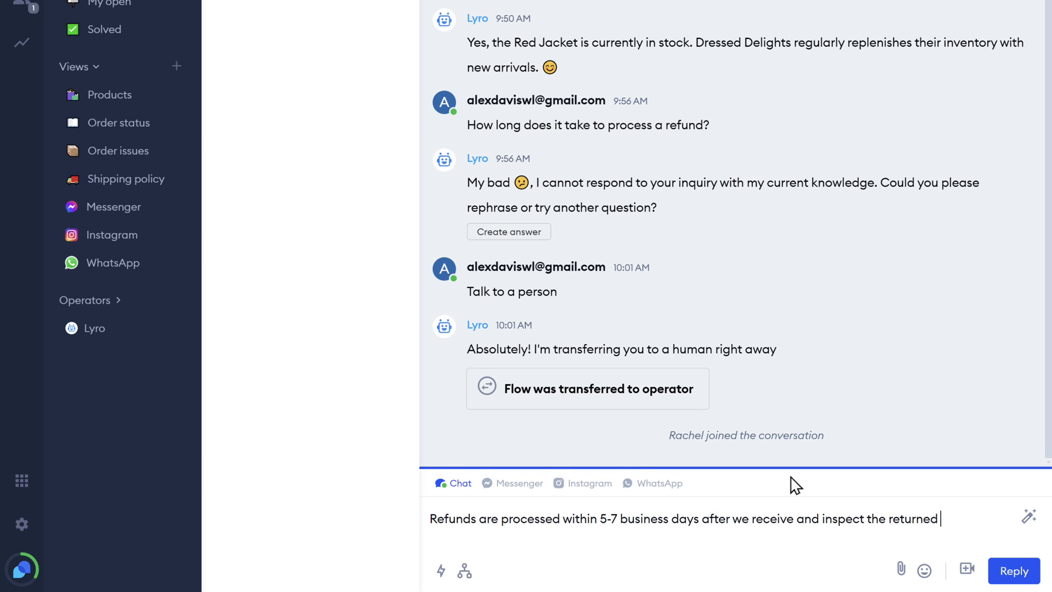
text(item. The refund will be issued to your original payment method.)
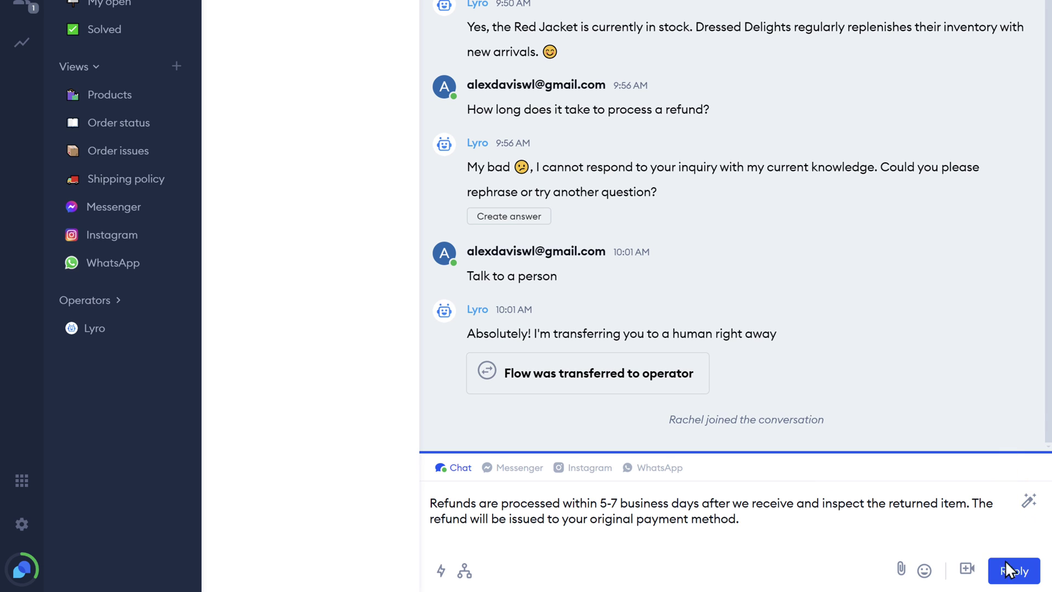
click(1014, 571)
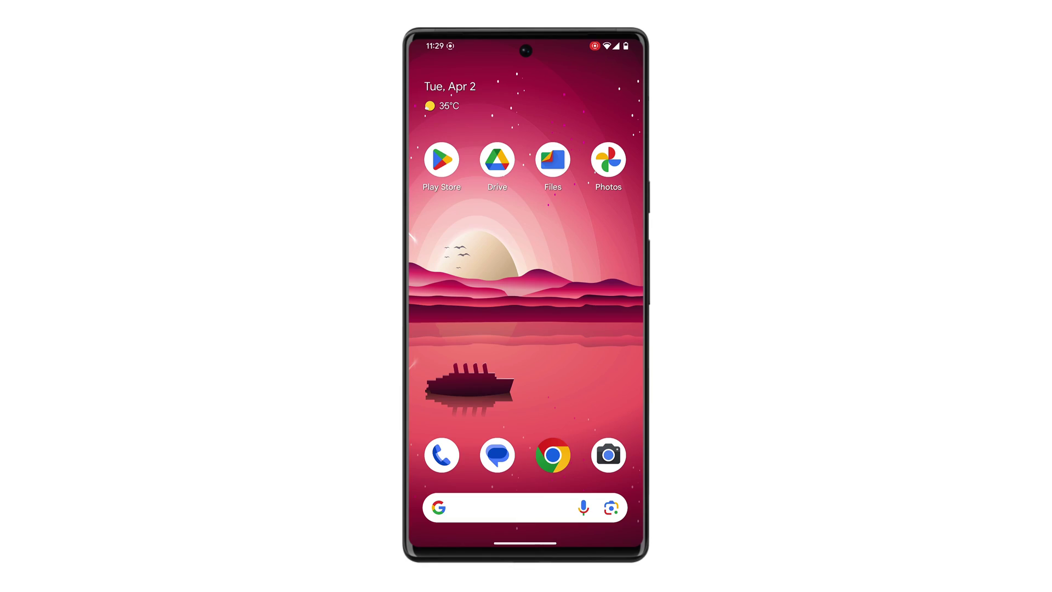
Install the Tidio app from the Play Store, allow notifications, and sign in to the account.
click(485, 102)
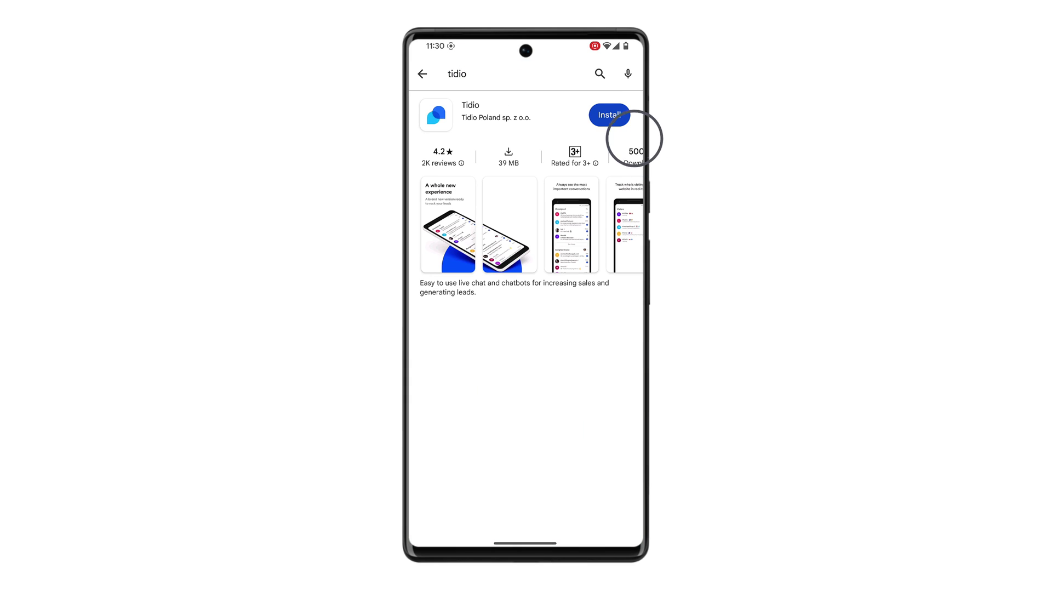
click(608, 114)
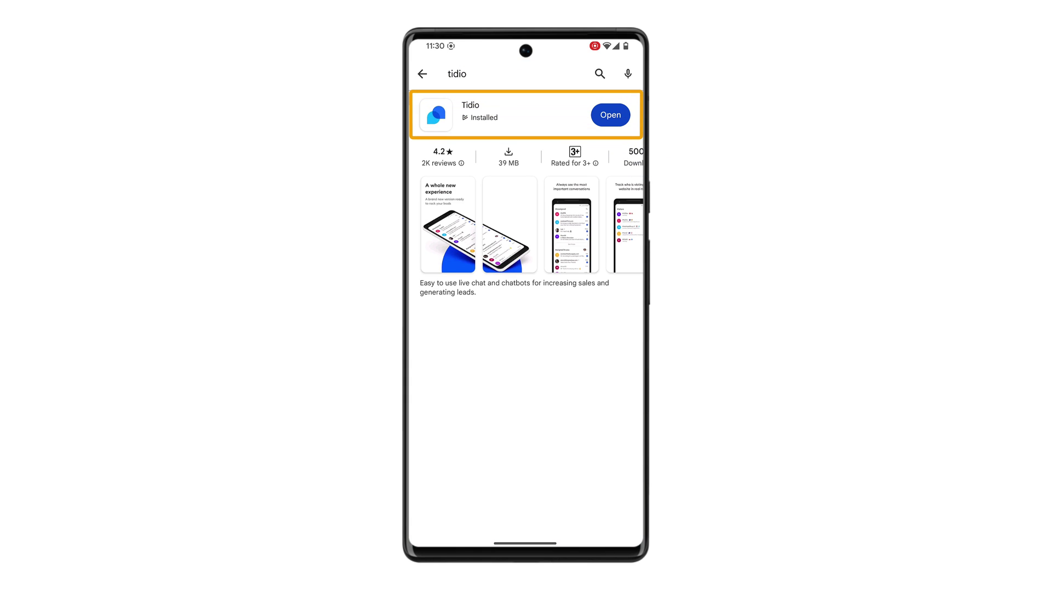
click(610, 115)
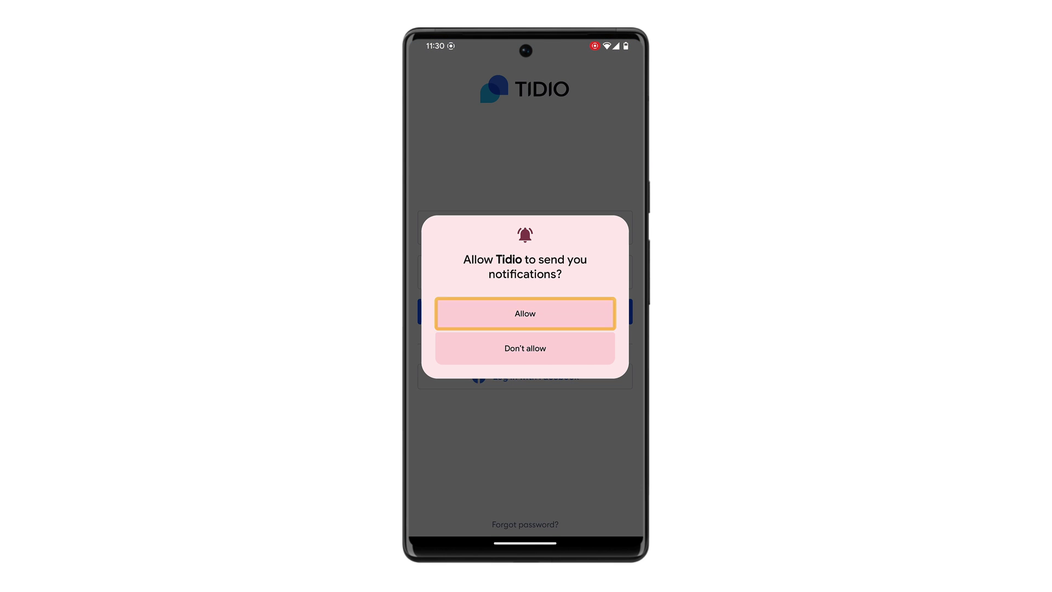
click(525, 313)
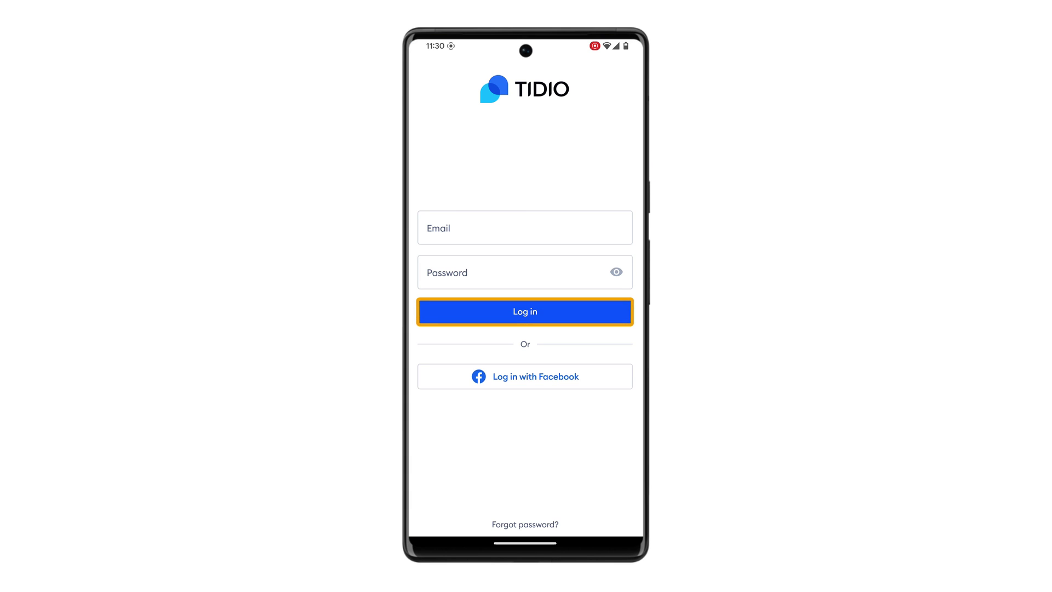
click(441, 230)
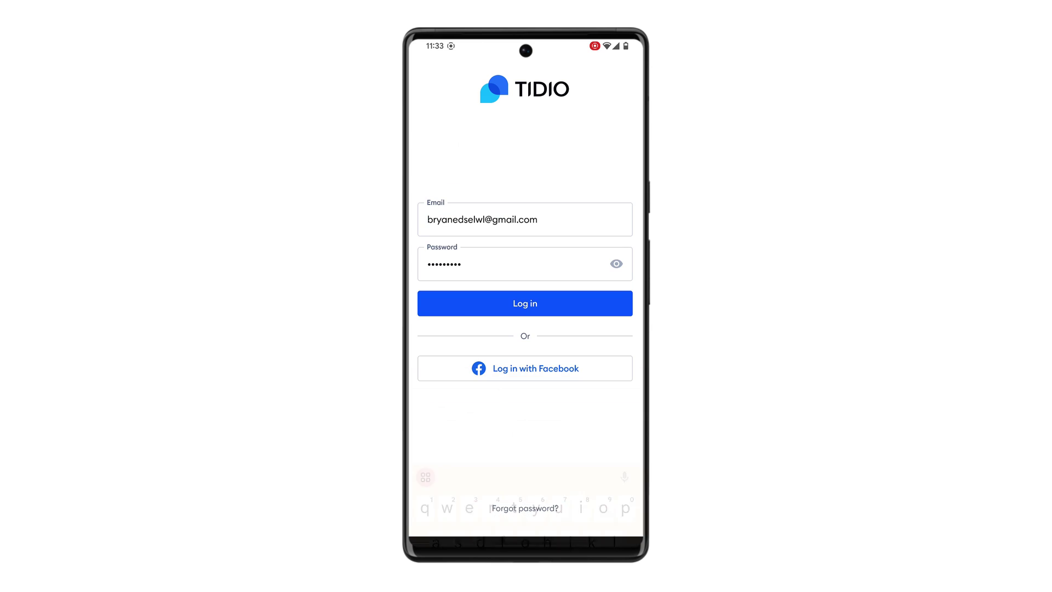
click(523, 301)
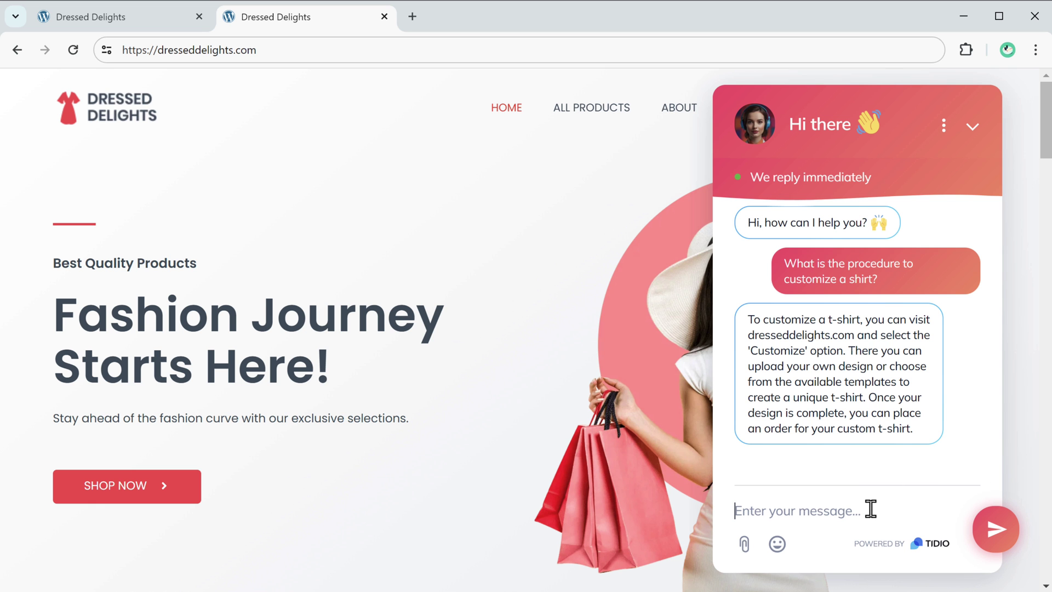
From the storefront chat, ask 'Are there any additional cost to customize a shirt?' and request a person.
text(Are there any additional cost to customize a shirt?)
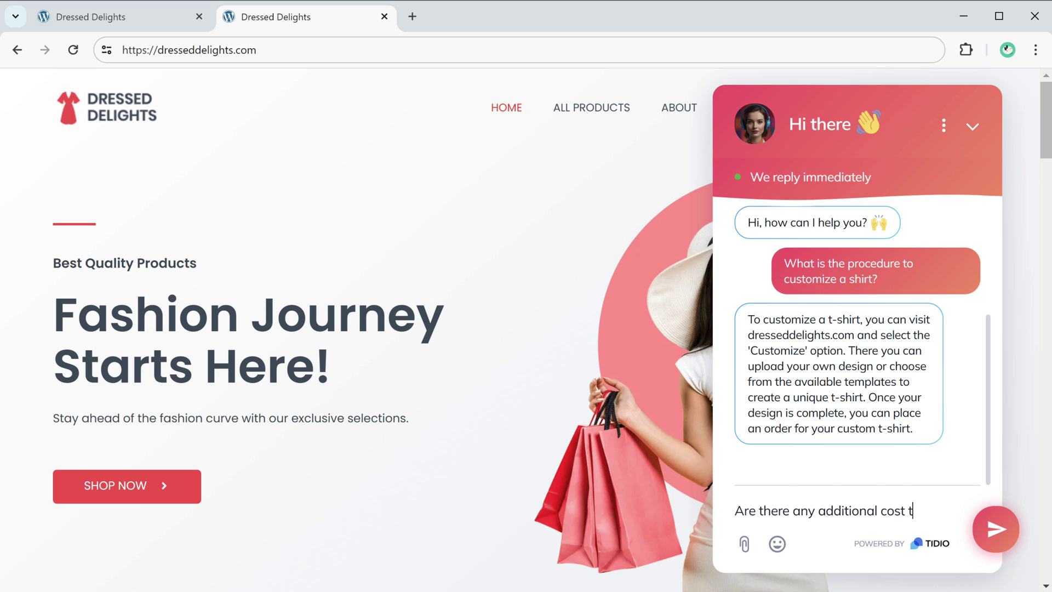
key(Return)
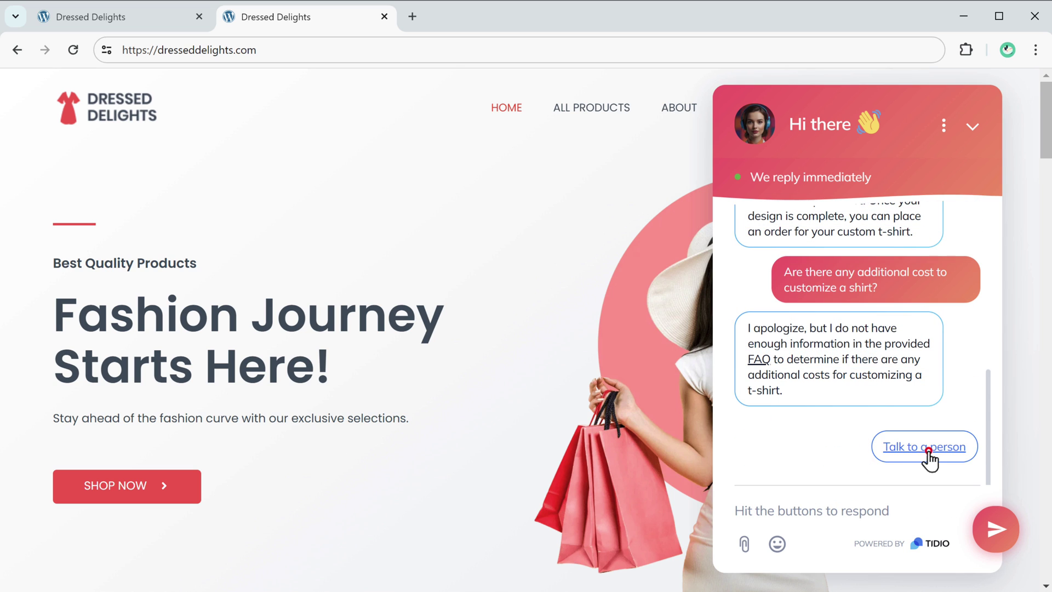
click(926, 449)
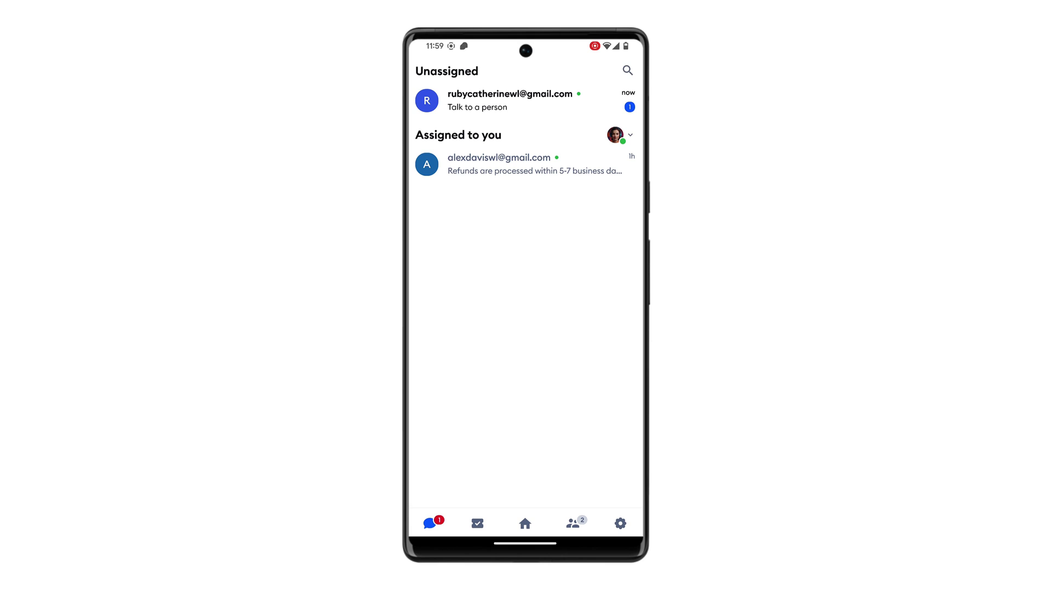
Join the handed-off chat in the app and reply 'No, there are no additional costs to customize a shirt.'.
click(482, 101)
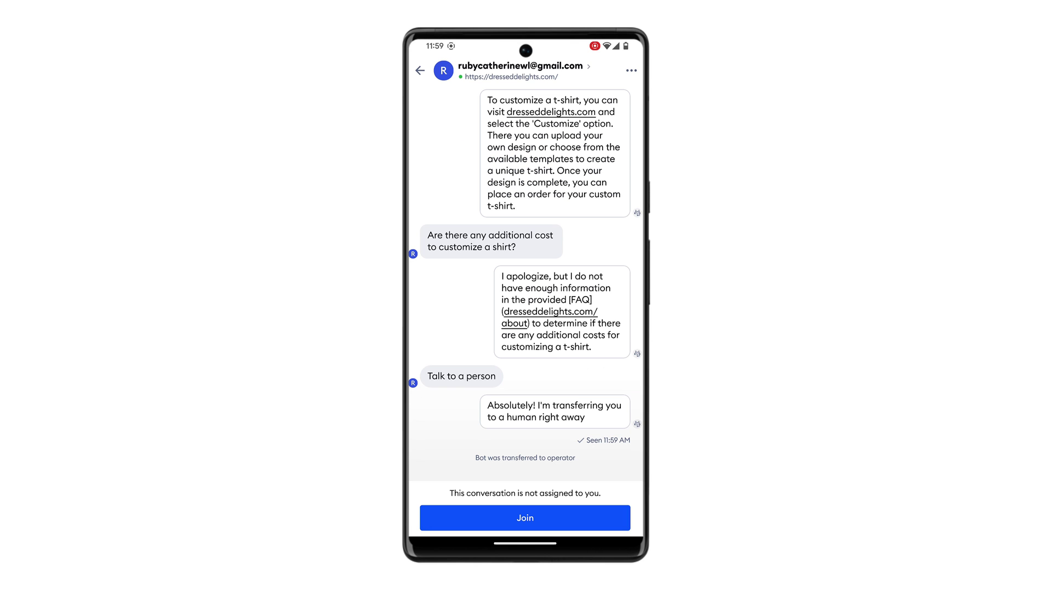
click(523, 515)
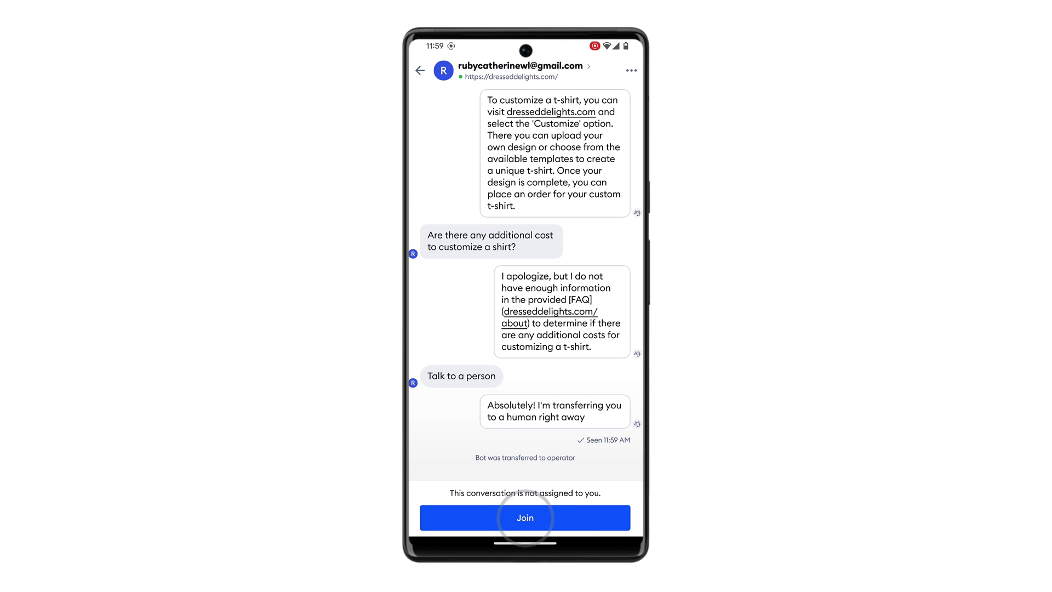
text(No, there are no additional costs to customize a shirt.)
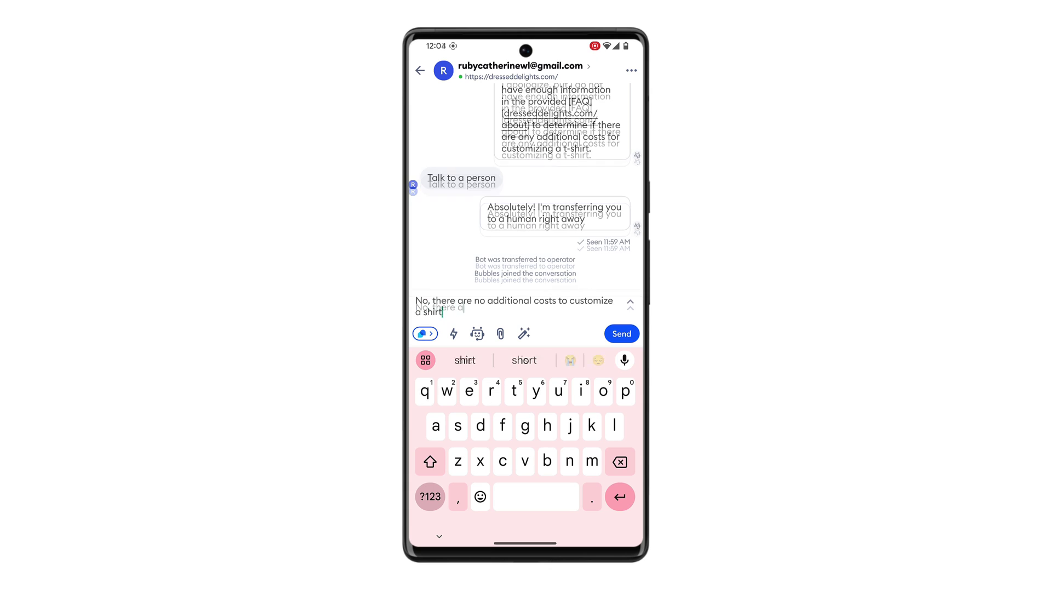
click(621, 333)
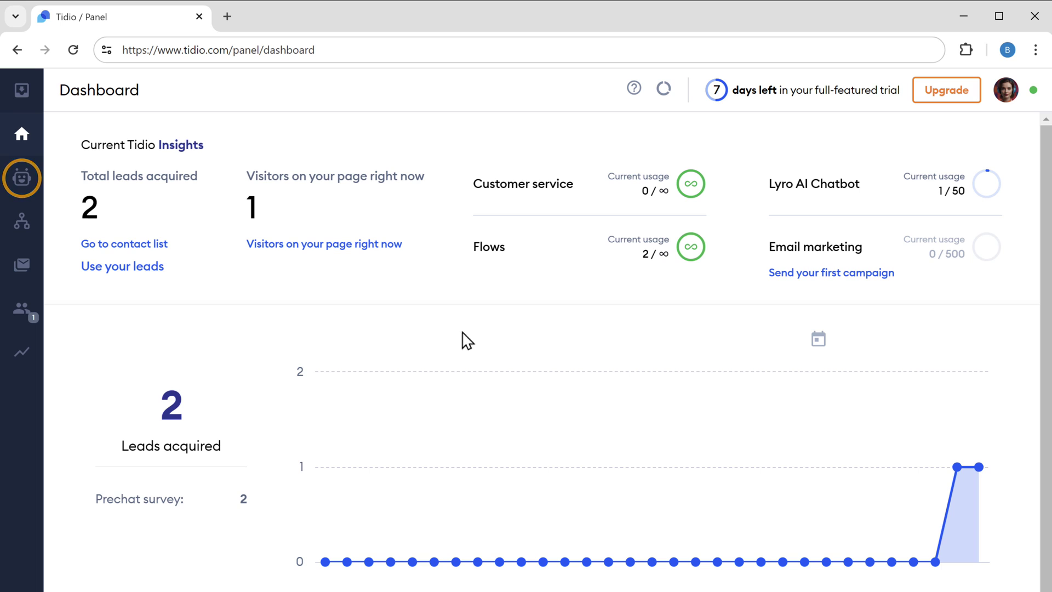
Add a manual Lyro Q&A: 'How long does it take to process a refund?' answered with 3-5 business days.
click(22, 186)
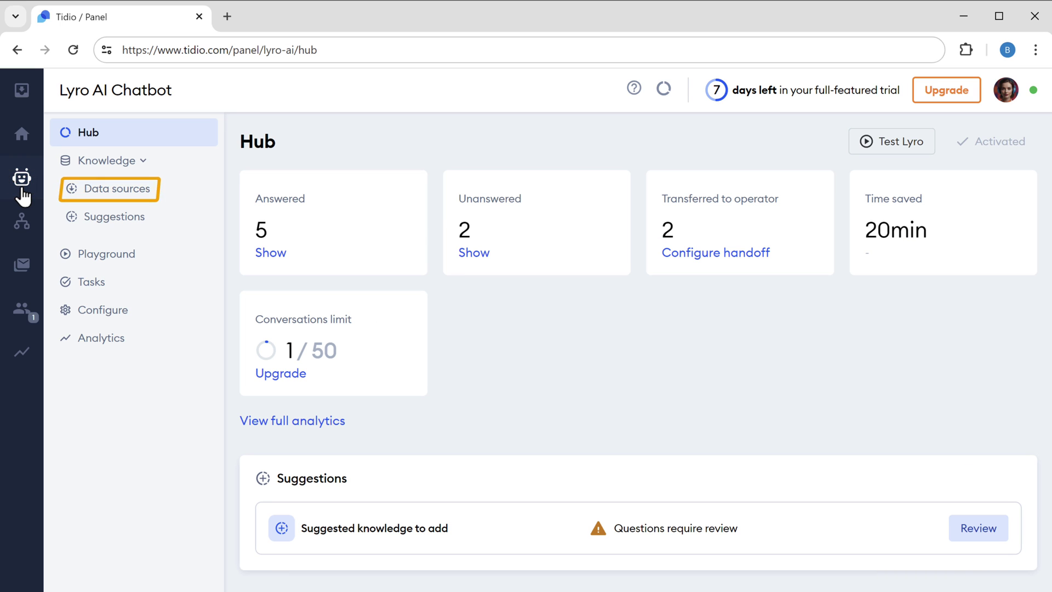
click(122, 192)
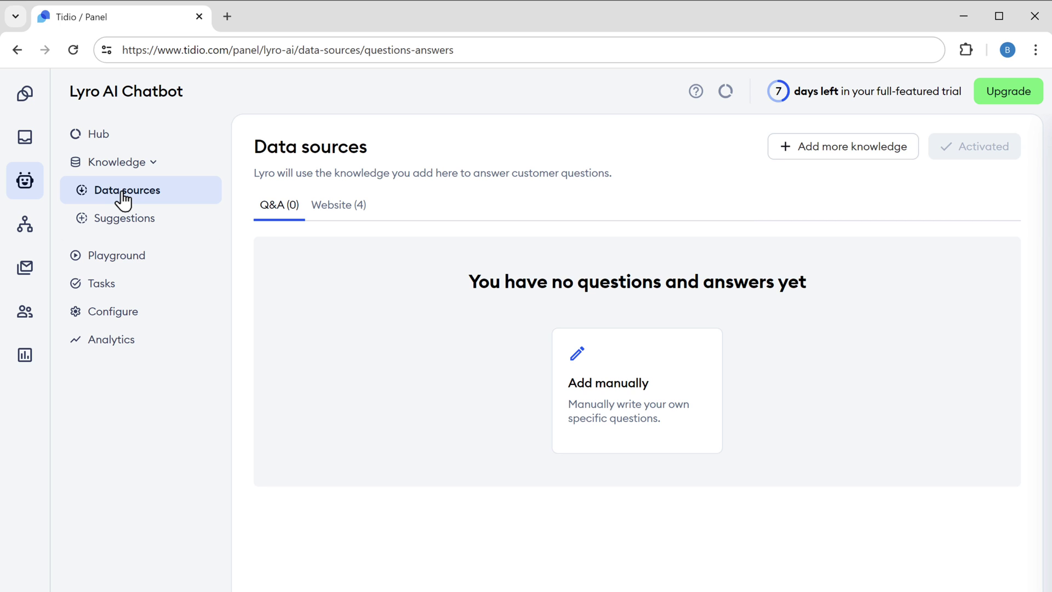
click(603, 420)
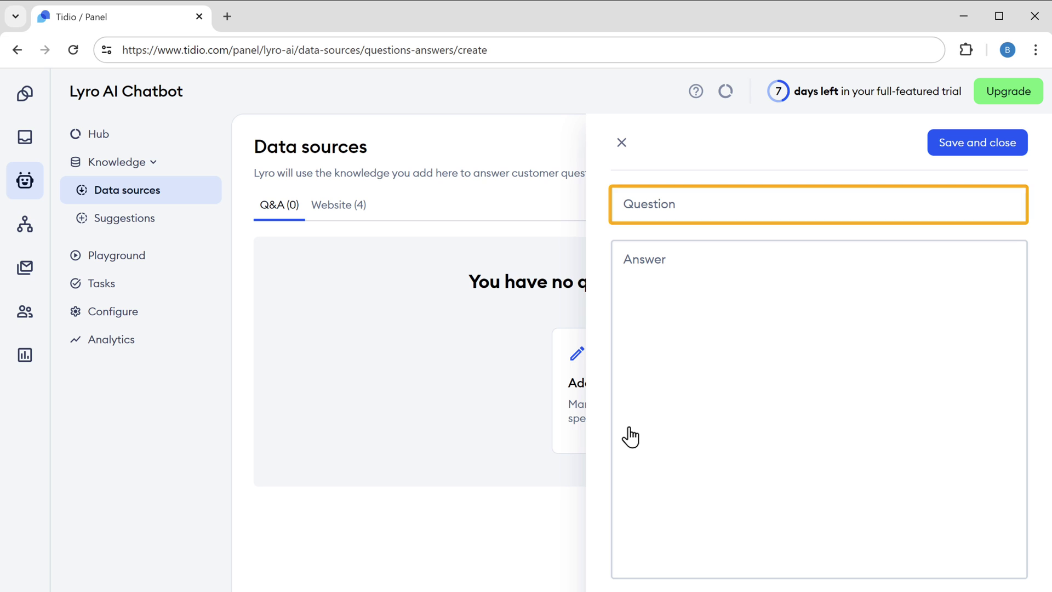
click(685, 204)
text(How long does it take to process a refund?)
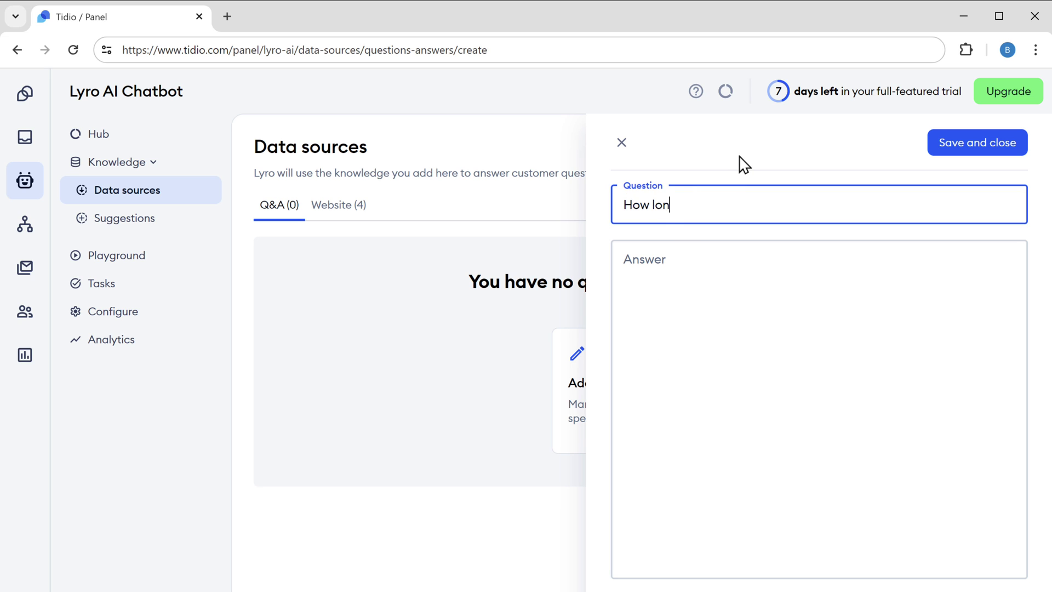
click(684, 261)
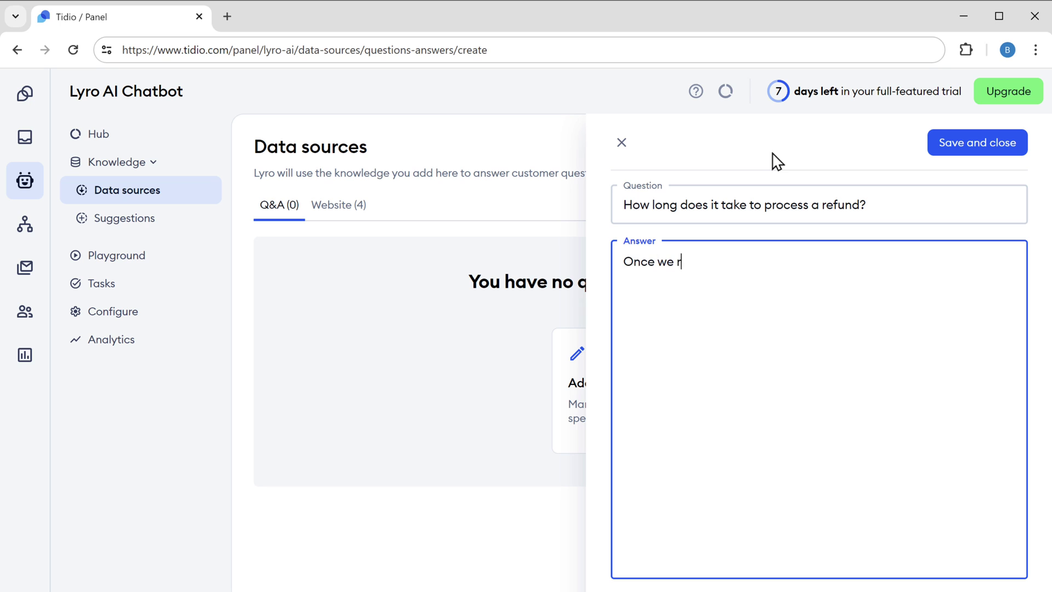
text(Once we receive your returned item, it usually takes 3-5 business days to process the refund. The refund will be issued to the original payment method used for the purchase.)
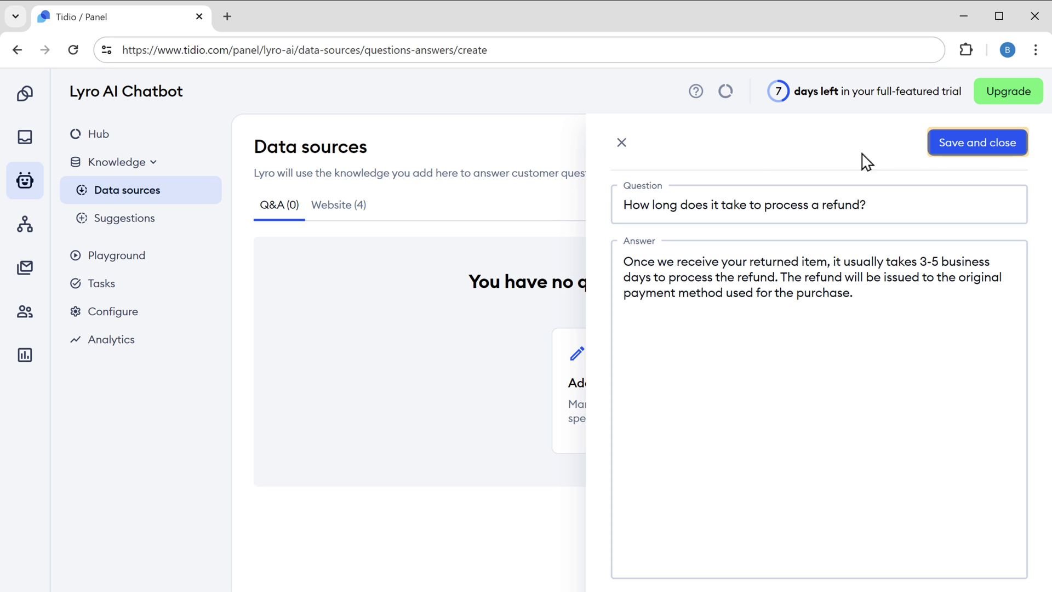
click(984, 144)
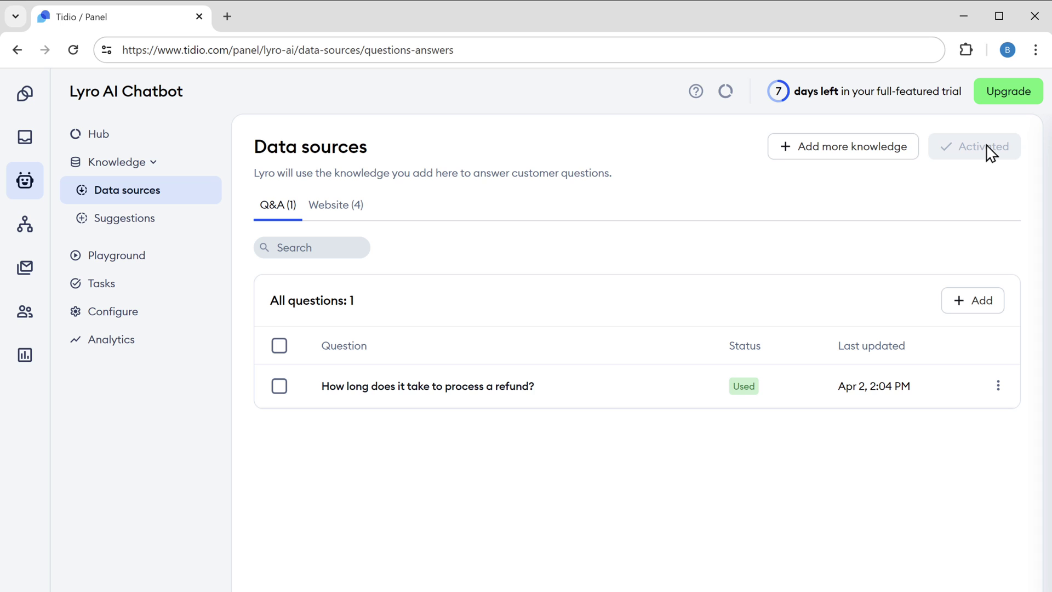
Add Lyro Q&A 'Are there any additional cost to customize a shirt?' answered 'No, there are no additional costs.'.
click(981, 301)
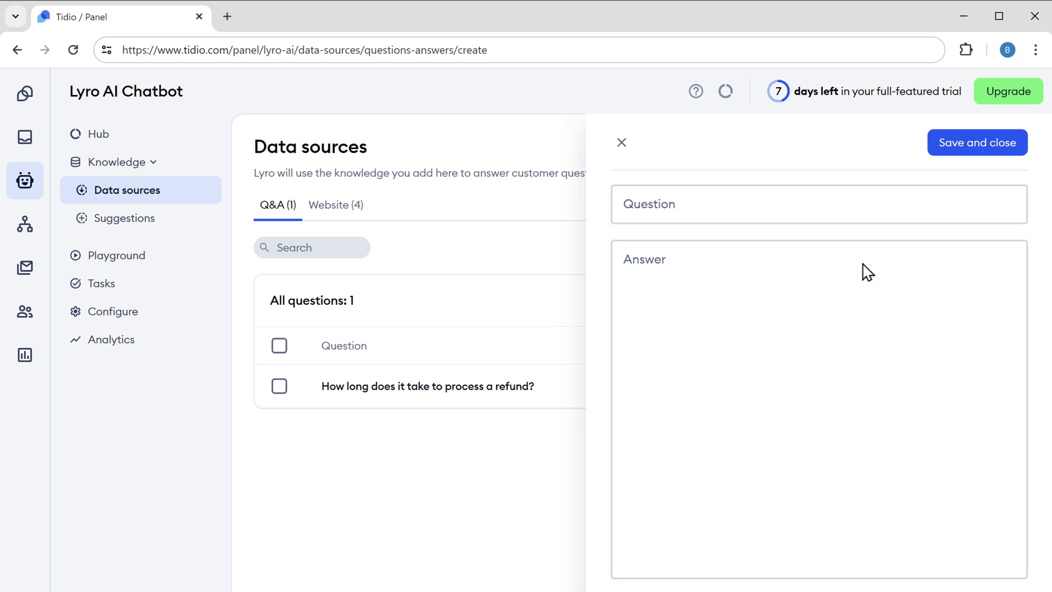
click(683, 202)
text(Are there any additional cost to customize a)
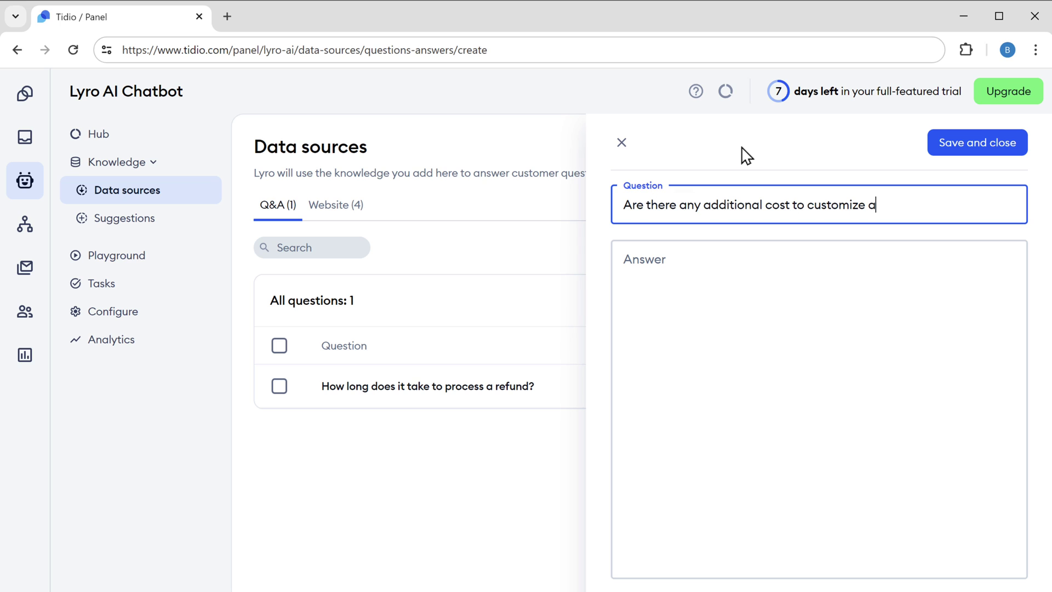
text( shirt?)
click(690, 263)
text(No, there )
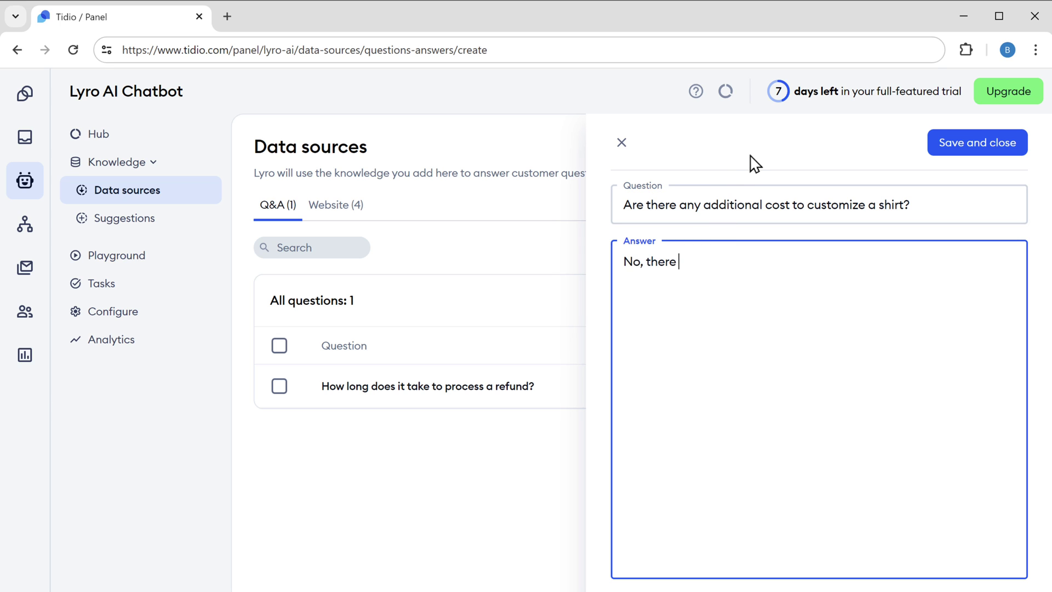
text(are no additional costs to customize a shirt.)
click(964, 149)
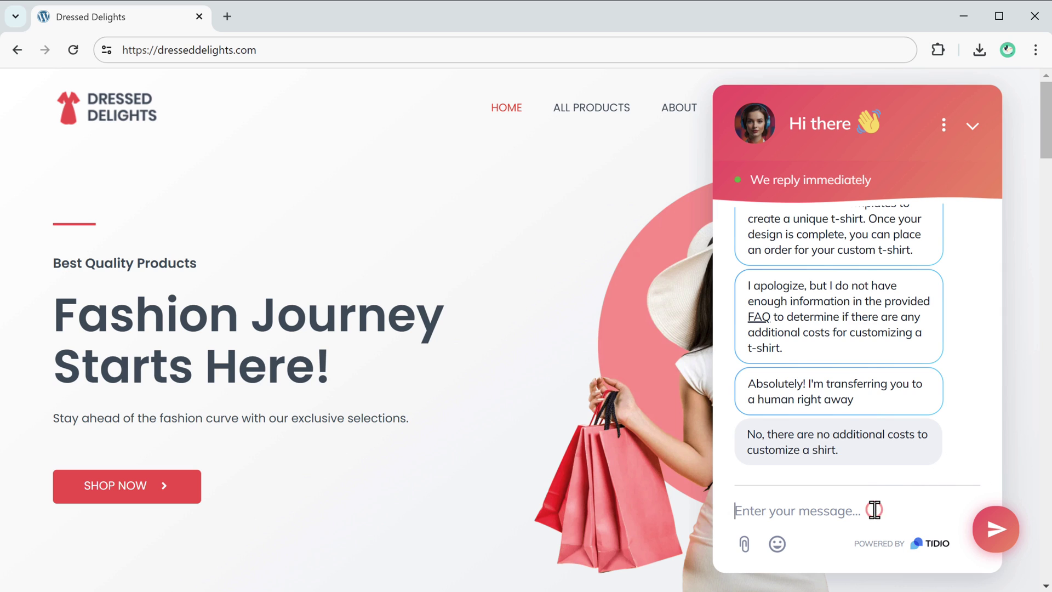
Send 'How long does it take to process a refund?' in the storefront chat widget.
text(How long does it take to process a refund?)
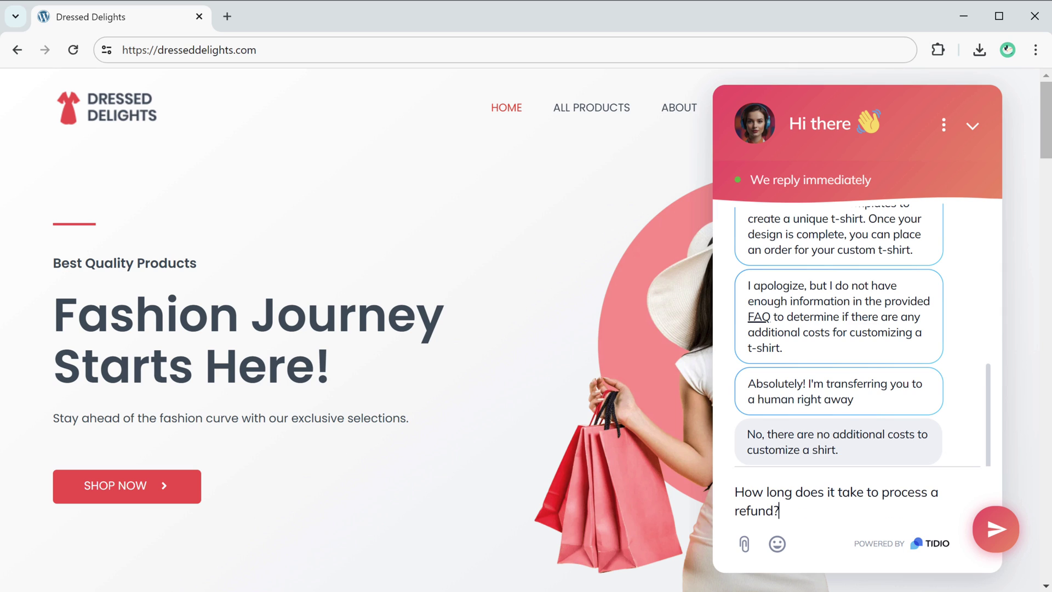
key(Return)
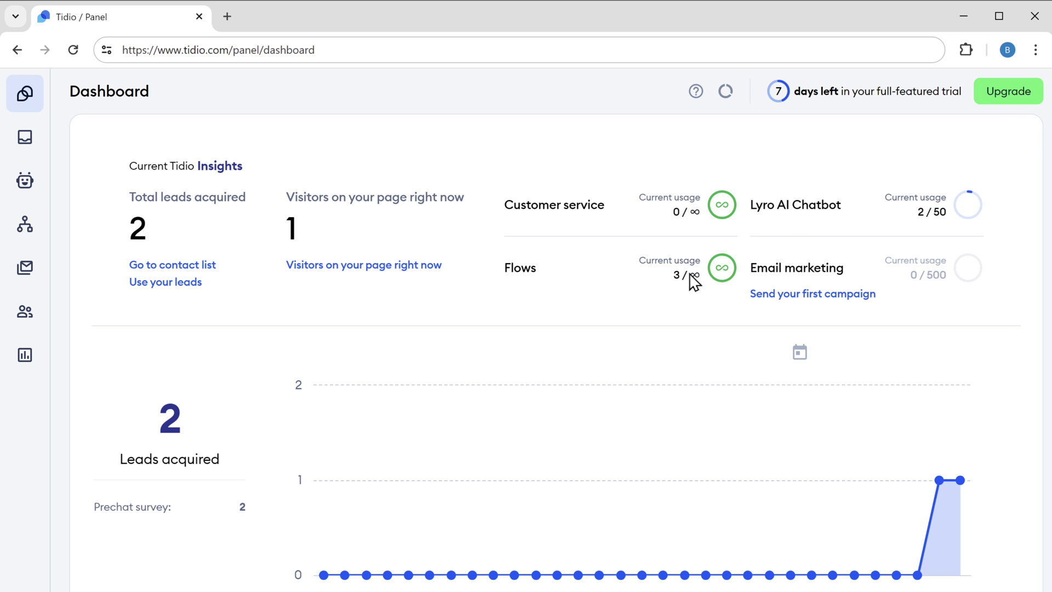
Browse the Lyro AI Chatbot upgrade plans, then follow the tidio.com offer link from the YouTube description.
click(1009, 94)
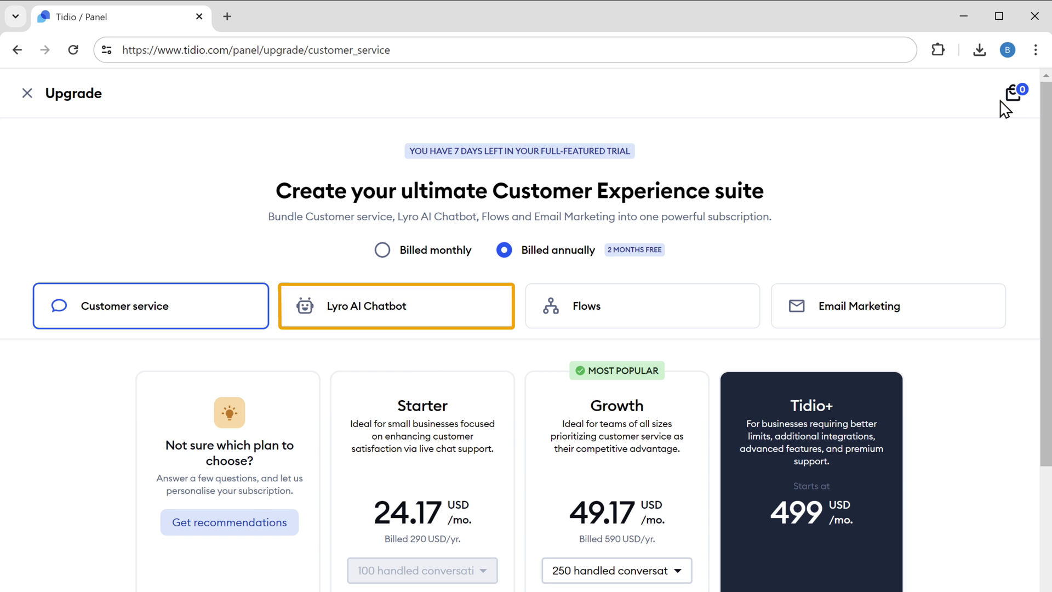
click(382, 318)
scroll(382, 319, down, 2)
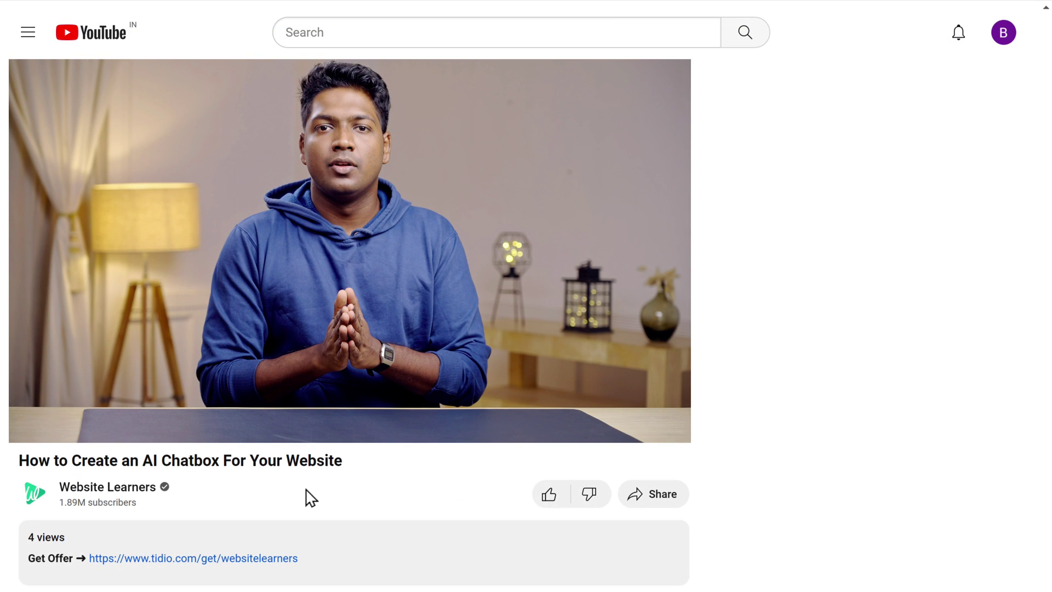
click(179, 559)
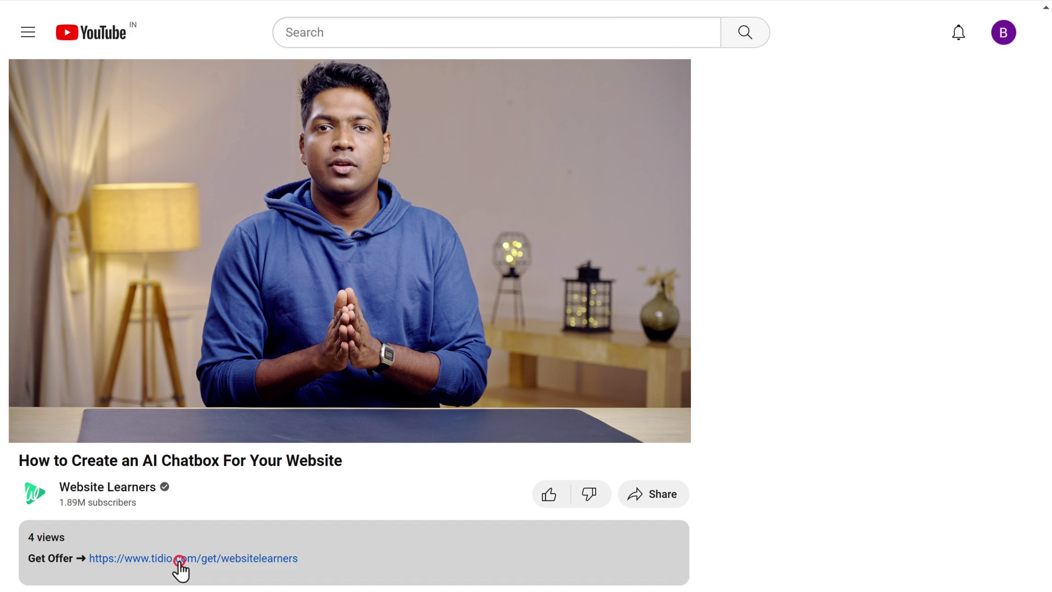